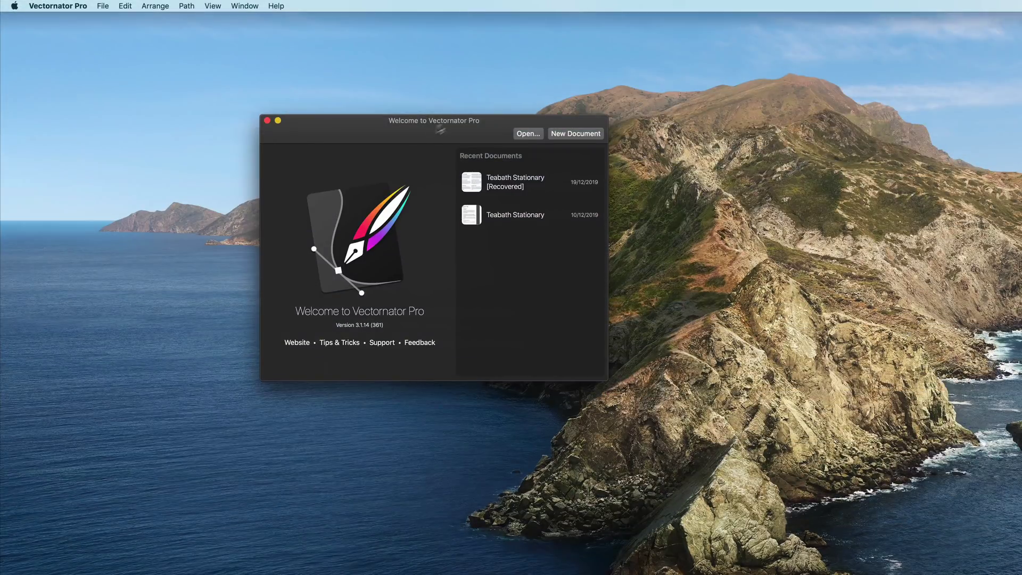
left_click_drag(439, 130, 496, 130)
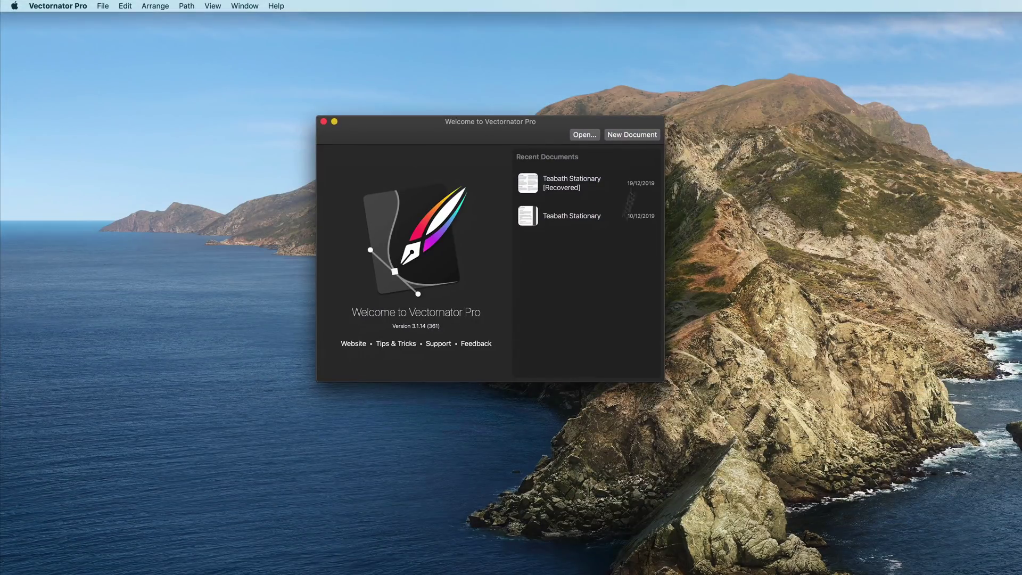
Step: Browse the preset categories for a new document and create one with the A4 paper preset, 297 x 210 mm
left_click(634, 135)
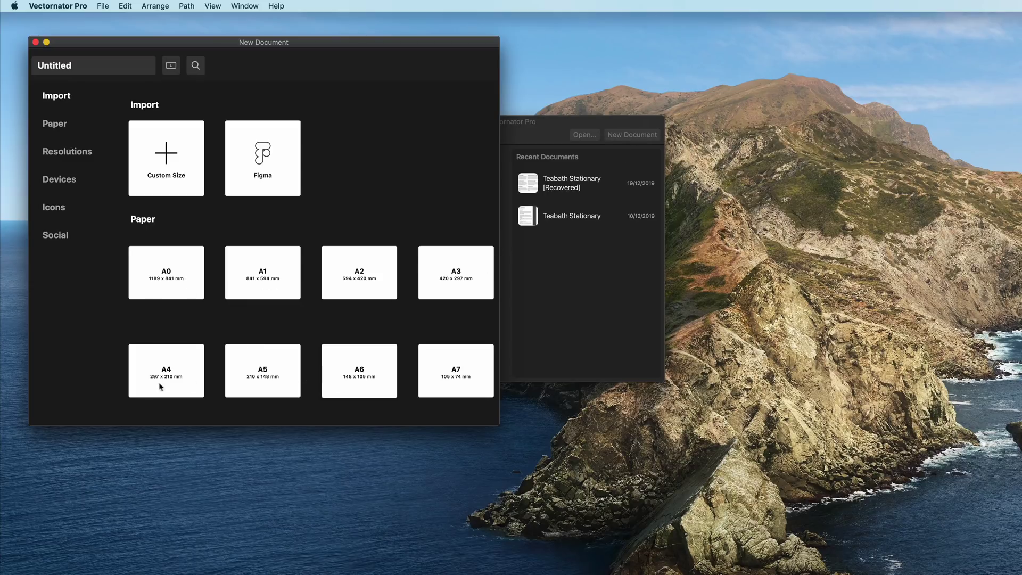
left_click(60, 126)
left_click(65, 151)
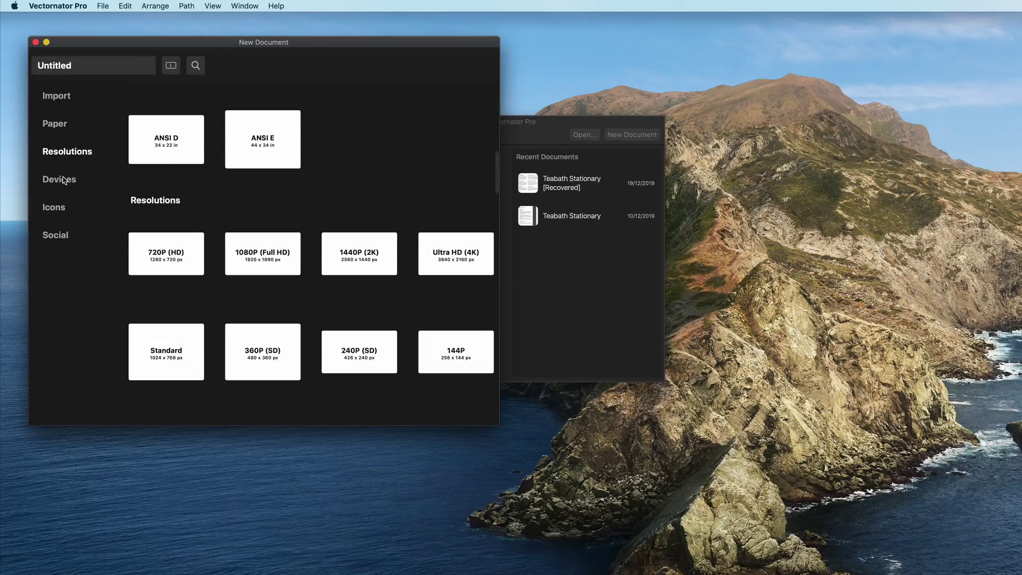
left_click(63, 180)
left_click(63, 213)
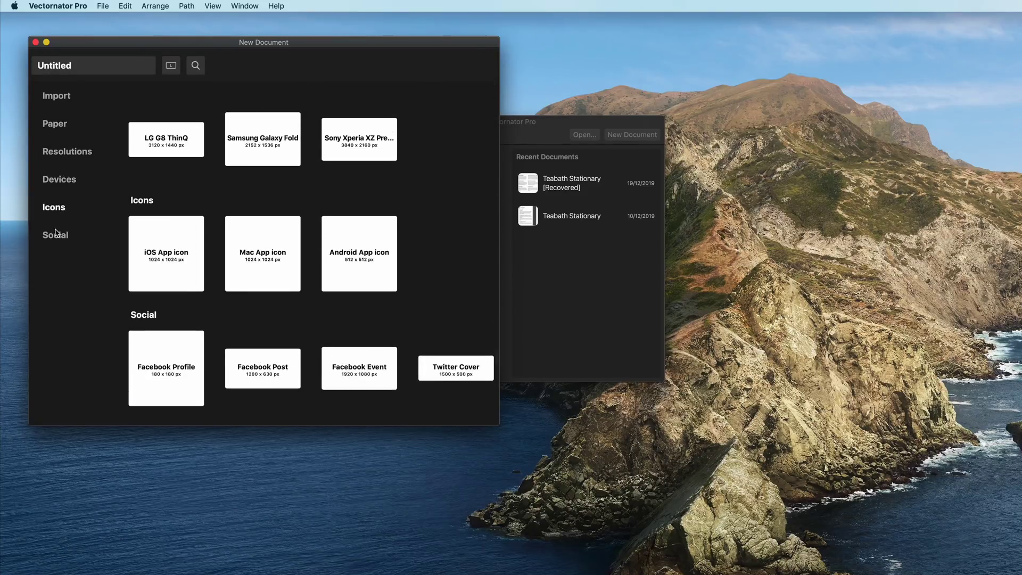
left_click(55, 233)
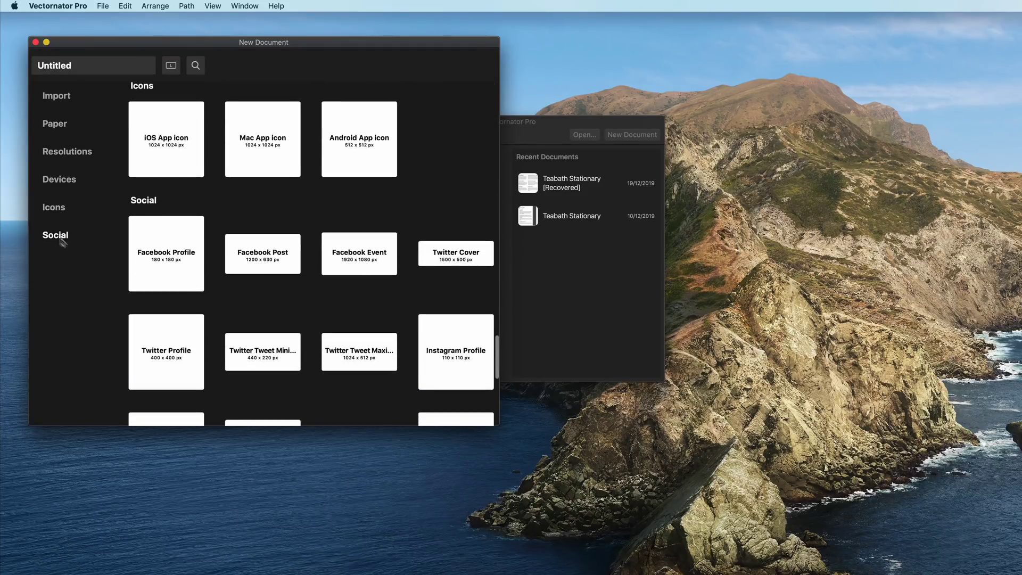
left_click(55, 126)
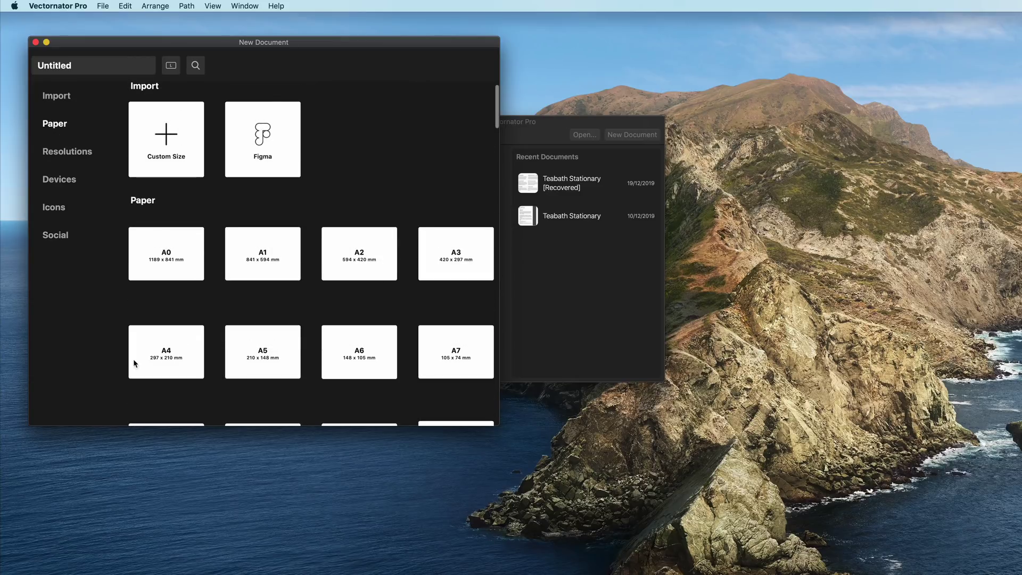
left_click(135, 362)
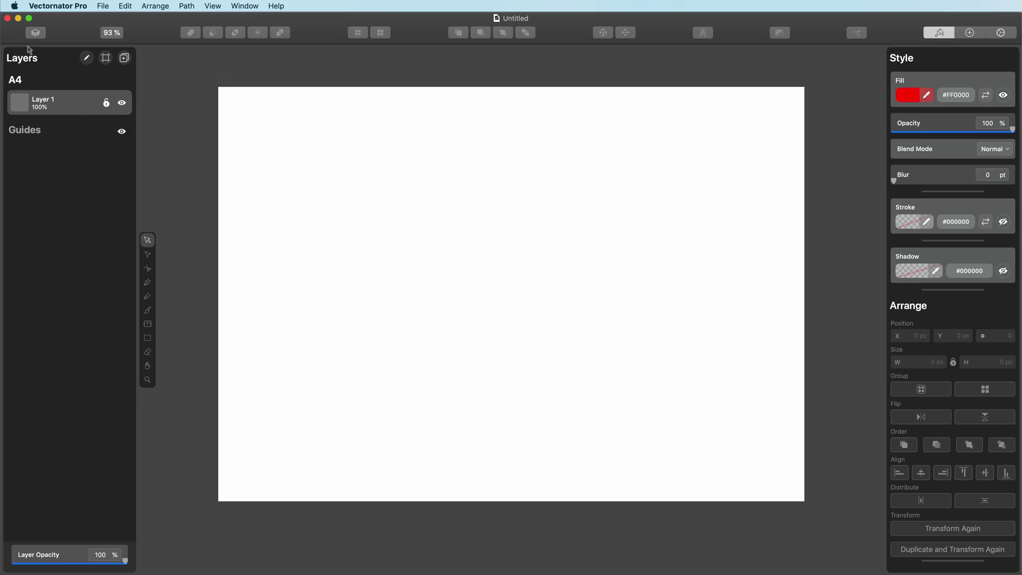
Step: Toggle the Layers panel off and back on to compare the workspace with and without it
left_click(35, 33)
left_click(35, 33)
left_click(35, 33)
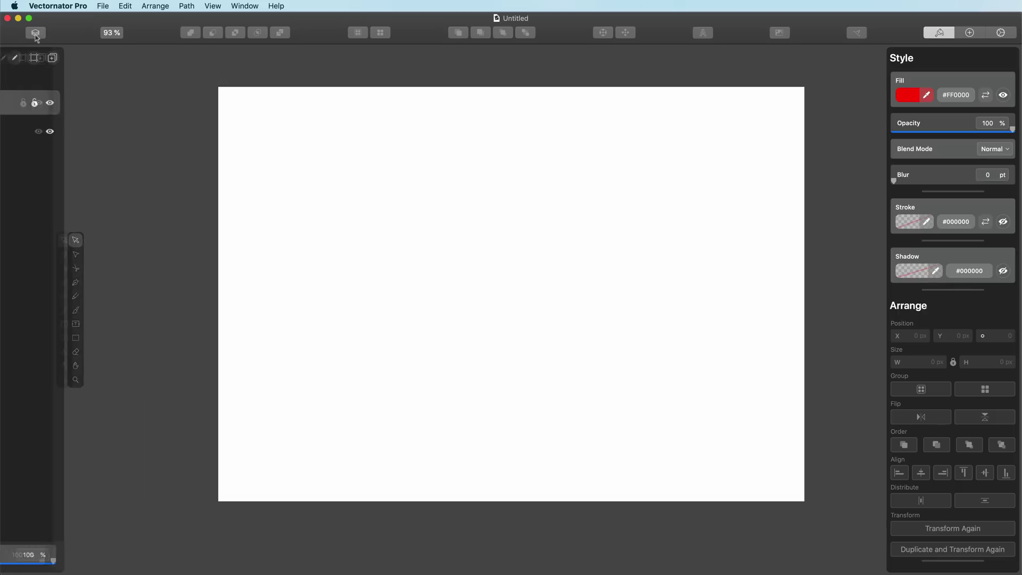
left_click(36, 33)
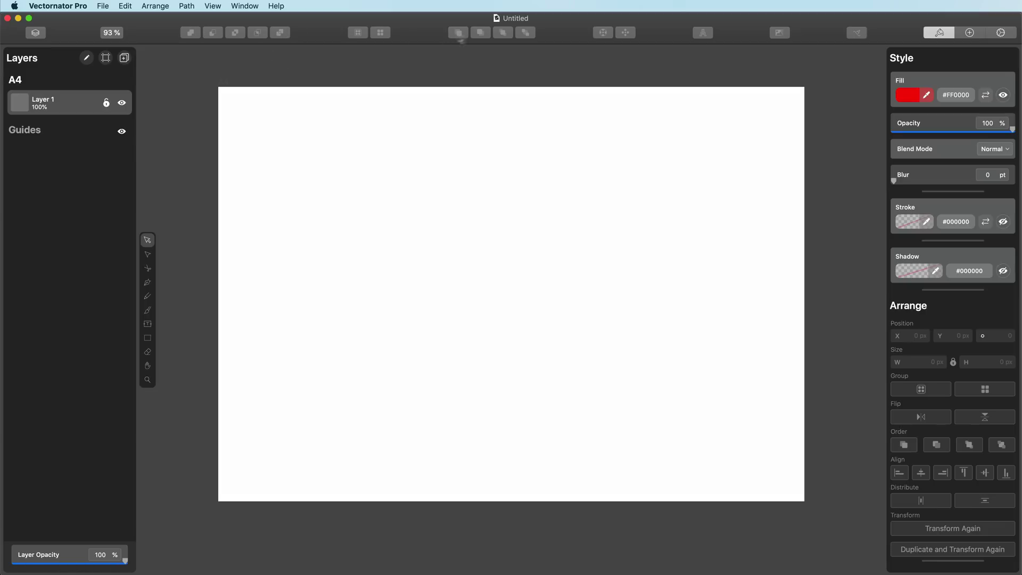
right_click(563, 29)
left_click(558, 28)
right_click(562, 31)
left_click(591, 85)
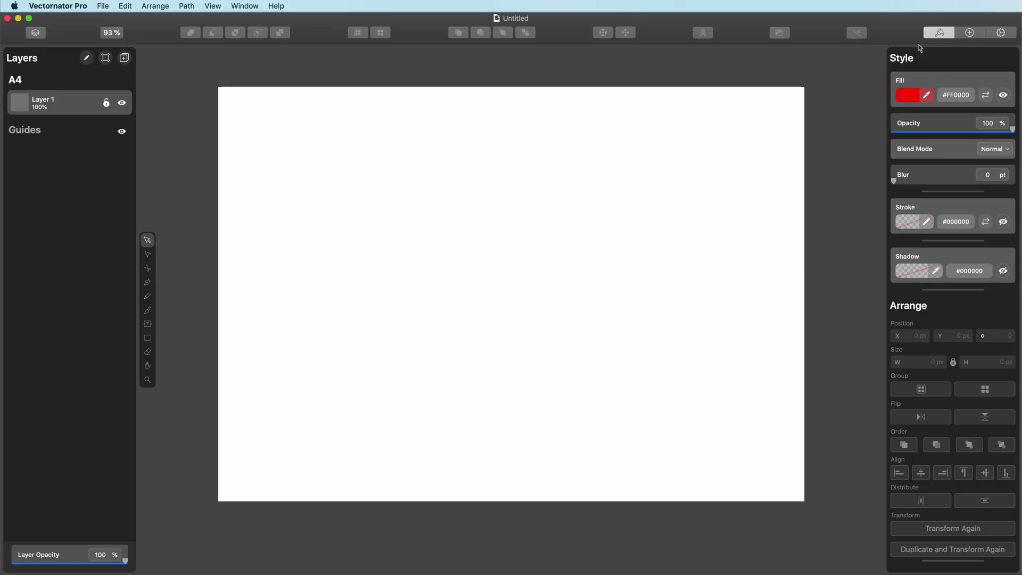
Step: View the template library and the document settings, and toggle the side panels out of view
left_click(969, 33)
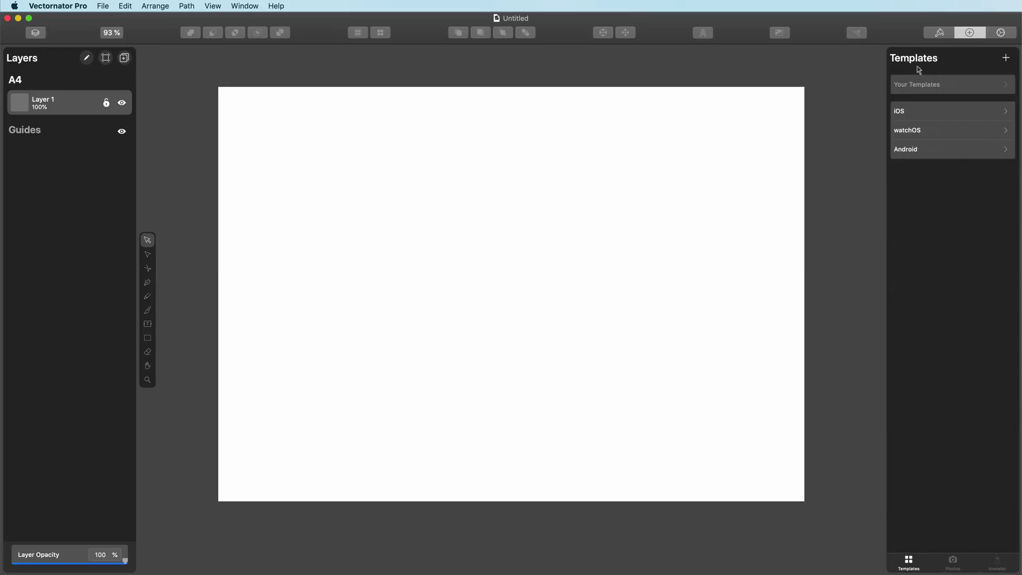
left_click(1000, 34)
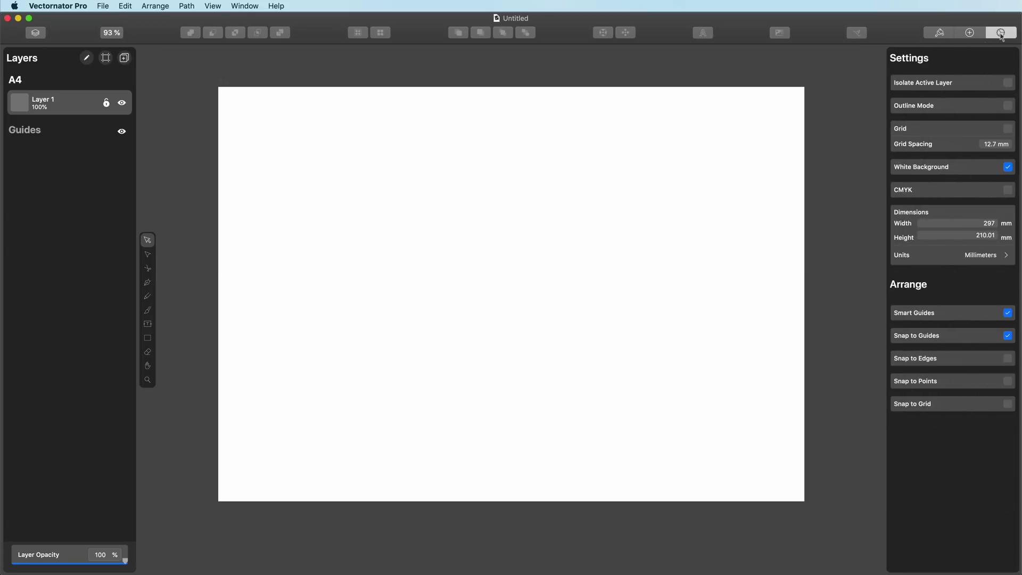
left_click(1003, 34)
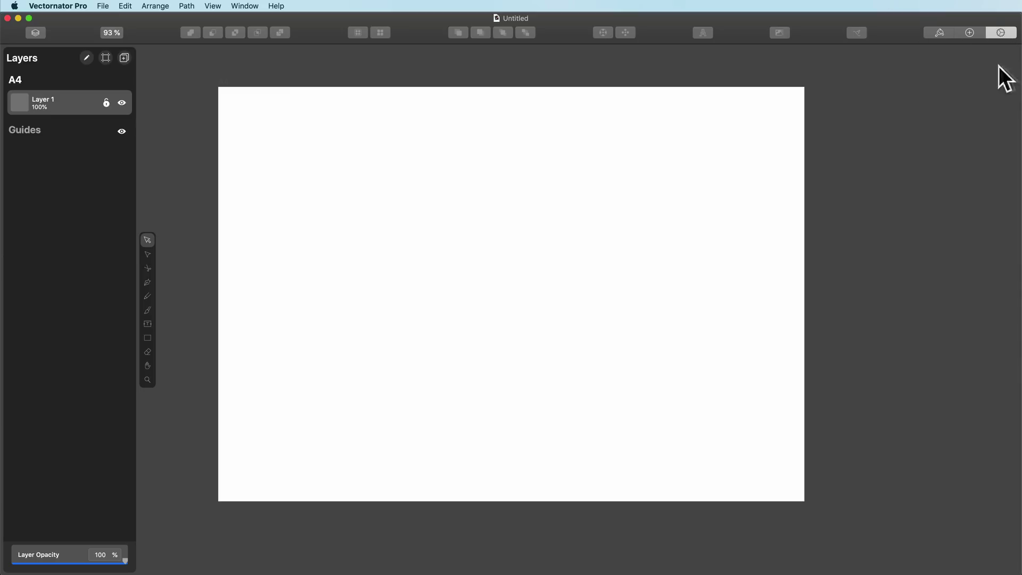
left_click(38, 35)
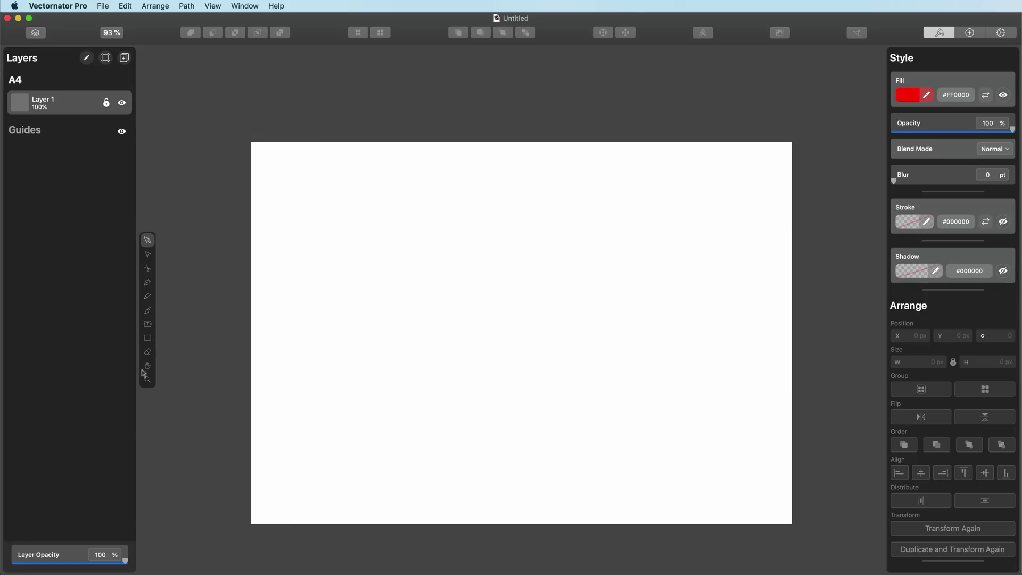
Step: Look through the shape, text, brush and pencil tools and the list of available shapes
left_click(151, 340)
left_click(149, 325)
left_click(149, 310)
left_click(149, 296)
left_click(147, 323)
left_click(148, 296)
left_click(147, 324)
left_click(147, 338)
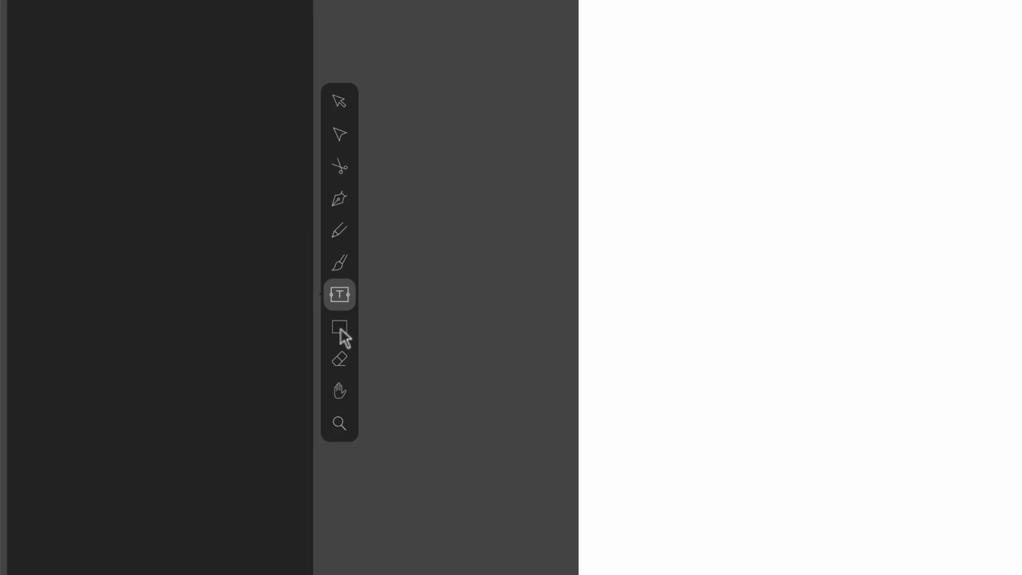
left_click(339, 326)
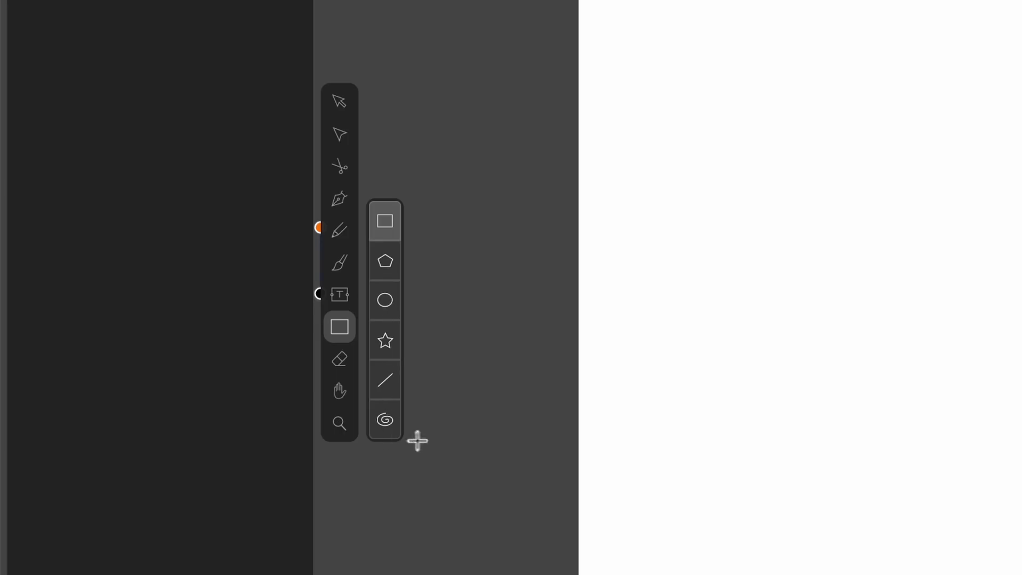
Step: Draw a red rounded rectangle about 97 x 86 mm with a 63 pt corner radius on the canvas, and undo it
left_click(381, 424)
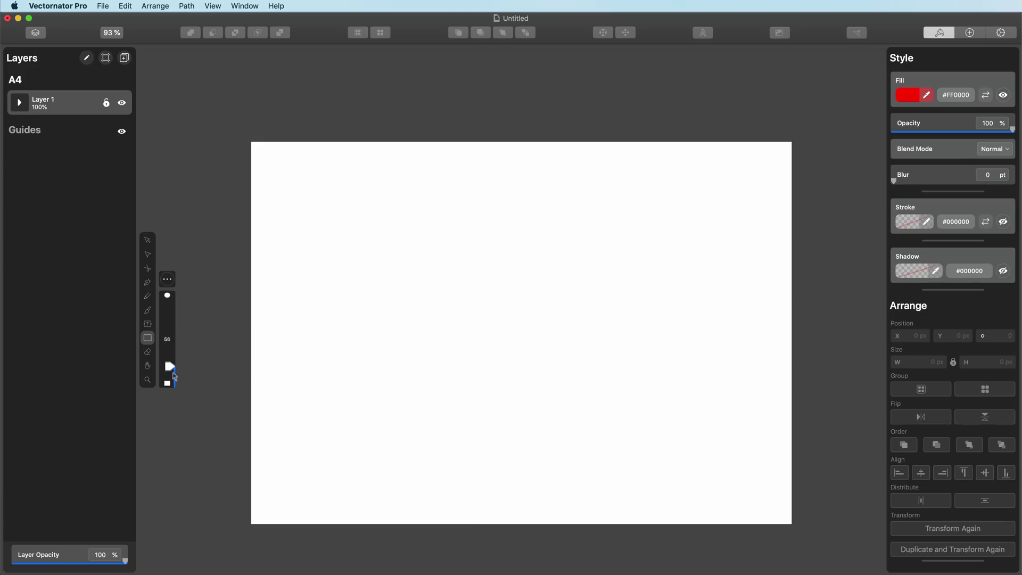
left_click_drag(383, 406, 403, 293)
left_click_drag(175, 323, 169, 370)
left_click_drag(435, 282, 611, 438)
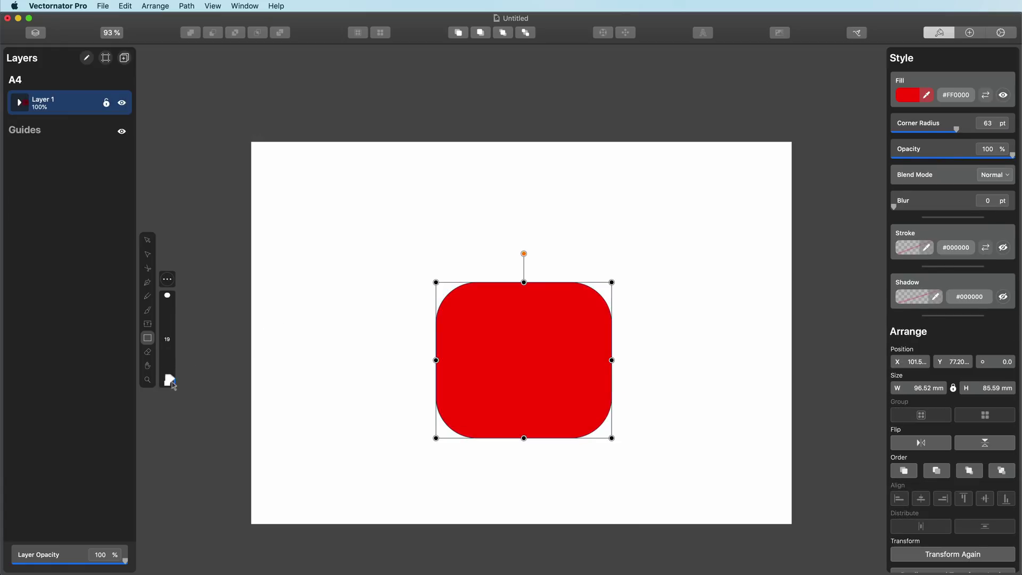
key("super+z")
Step: Paint two curved test strokes across the canvas with the Brush tool, undoing each one
key("b")
left_click_drag(376, 369, 663, 335)
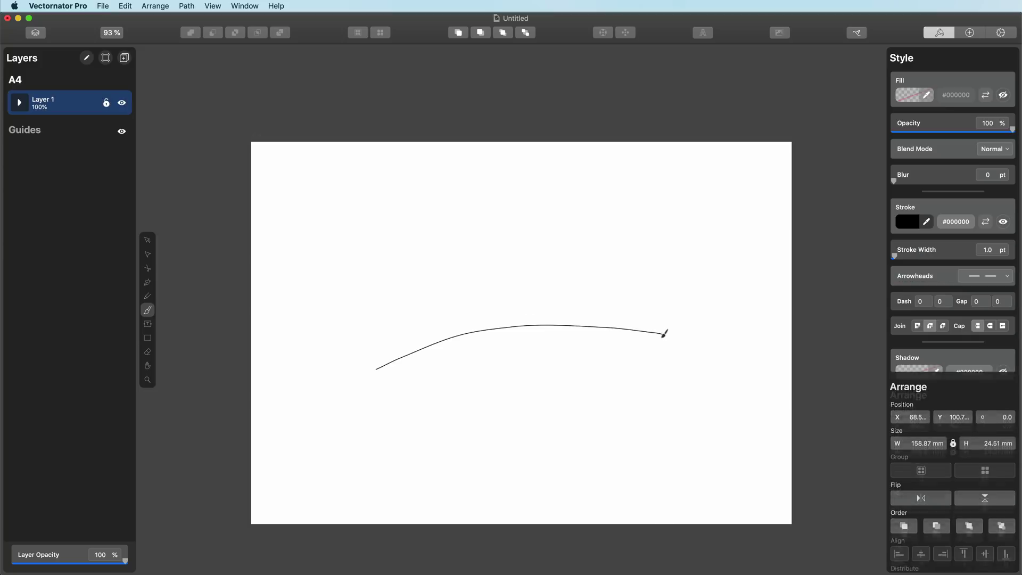
key("super+z")
key("super+z")
left_click_drag(528, 357, 708, 289)
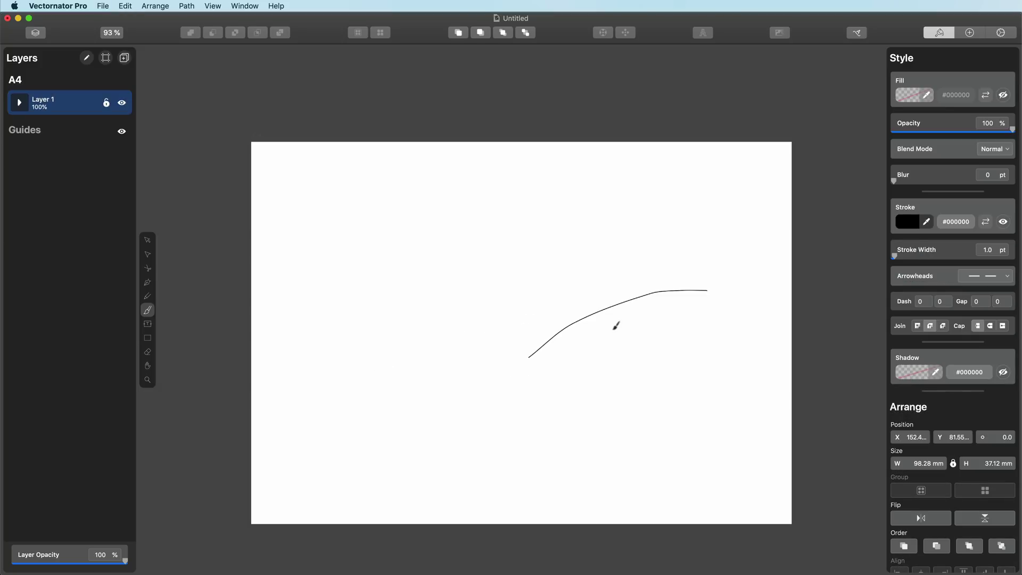
key("super+z")
scroll(950, 508, "down", 5)
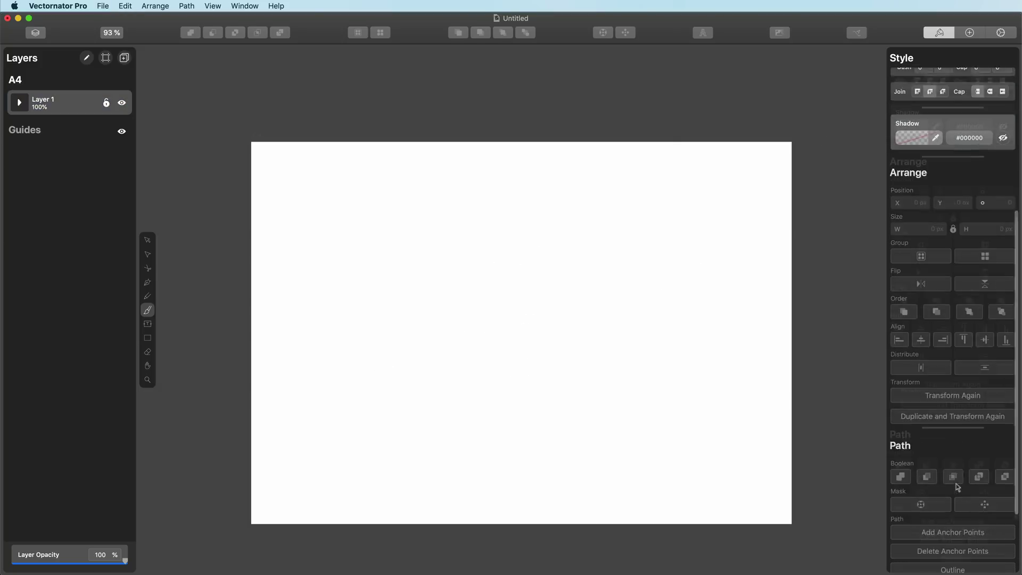
scroll(932, 282, "up", 4)
scroll(931, 287, "down", 5)
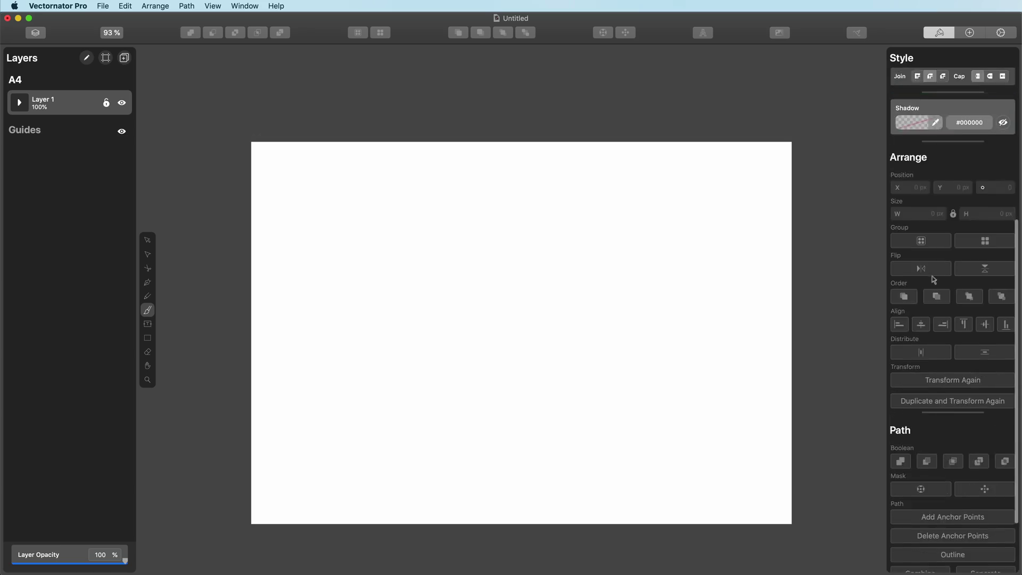
scroll(939, 372, "up", 6)
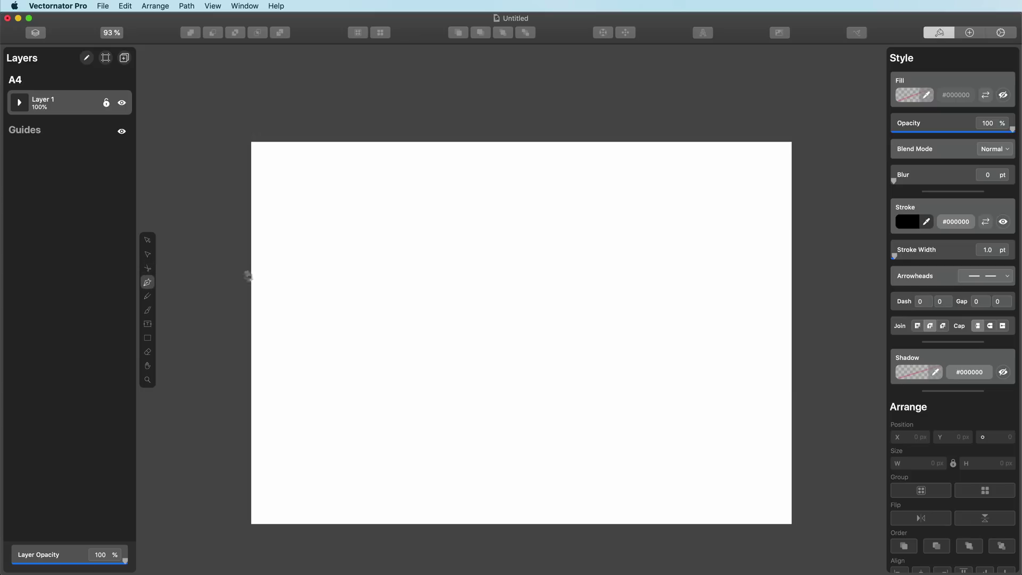
Step: Draw an open S-shaped path with four smooth anchor points using the Pen tool, about 88 mm wide and 55 mm high
left_click_drag(424, 288, 424, 303)
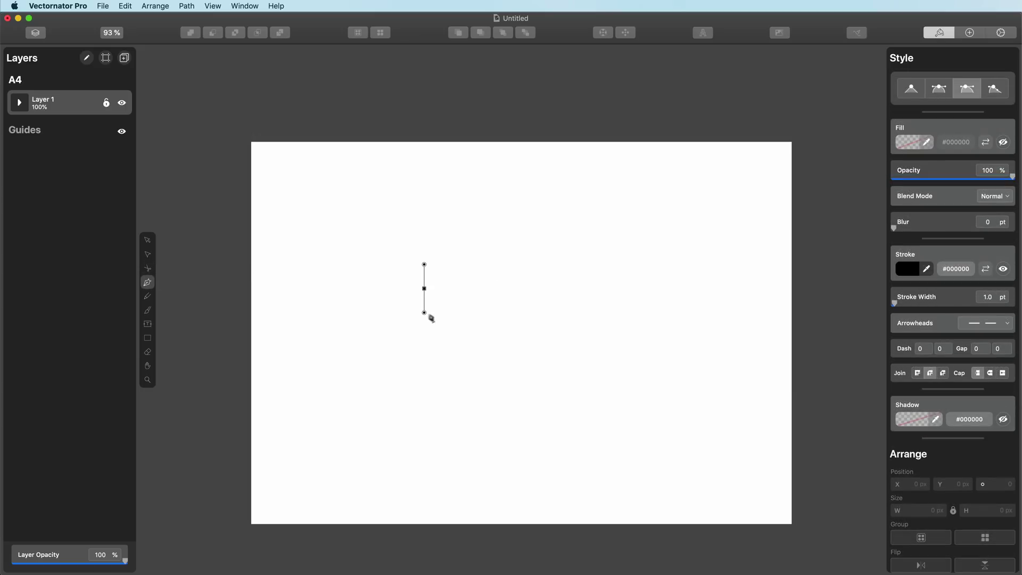
left_click_drag(518, 326, 559, 325)
left_click_drag(537, 252, 543, 224)
left_click_drag(631, 251, 566, 320)
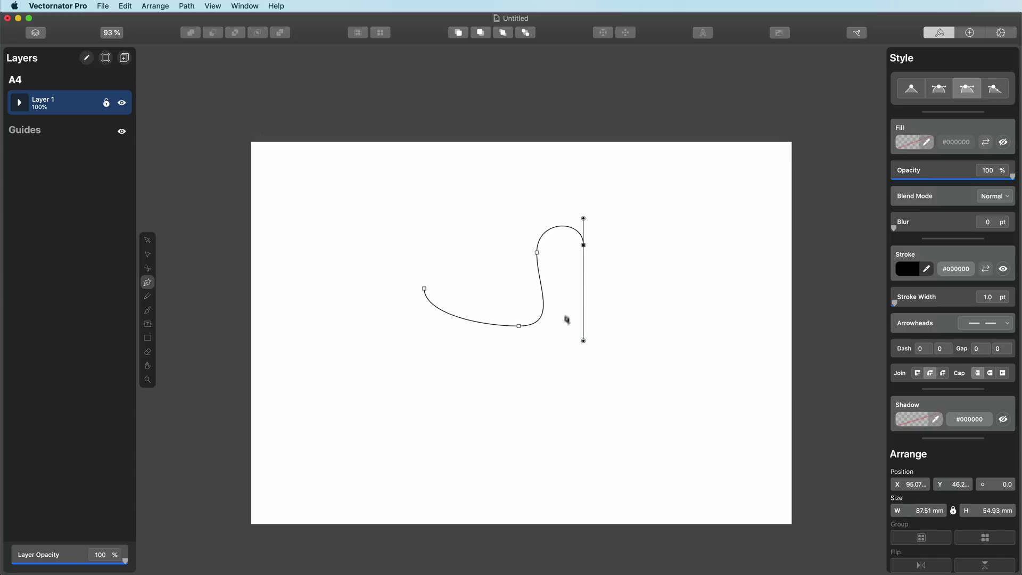
Step: Reshape the pen path by moving its last two anchor points apart, widening the curve to about 113 mm
left_click(147, 255)
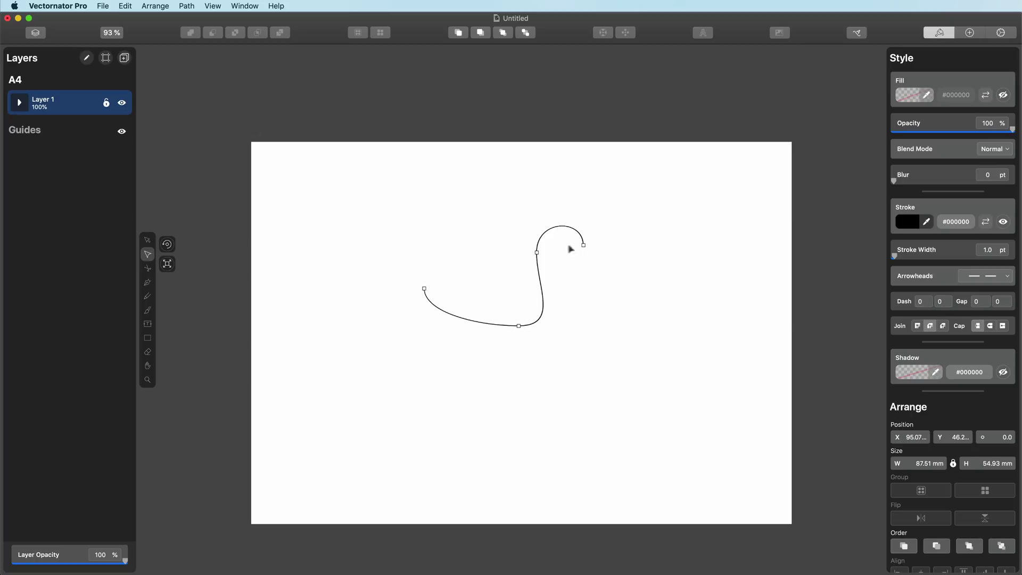
left_click_drag(584, 247, 626, 219)
left_click_drag(628, 264, 629, 276)
left_click_drag(536, 253, 518, 263)
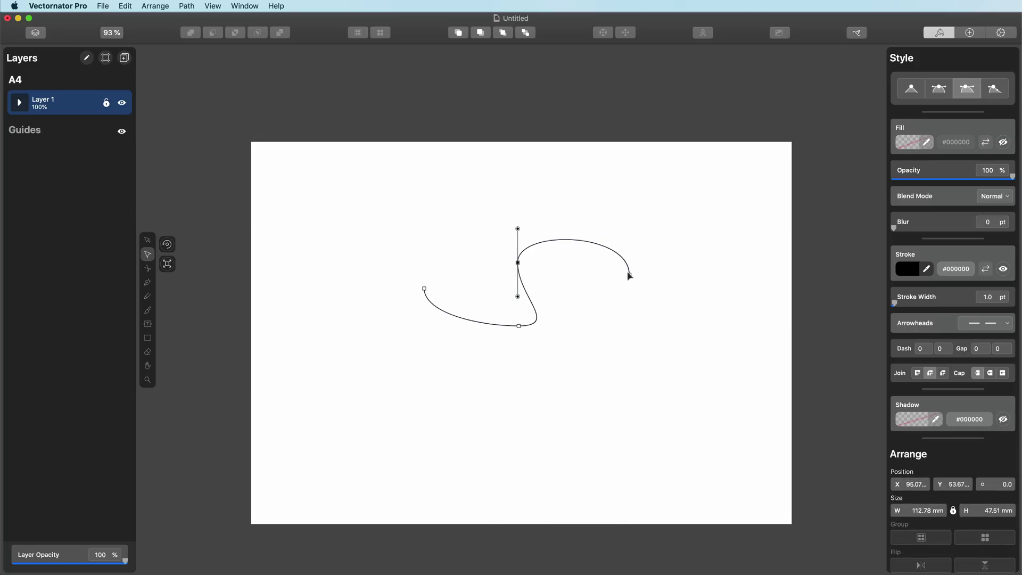
mouse_move(628, 275)
left_mouse_down()
mouse_move(639, 264)
mouse_move(629, 262)
left_mouse_up()
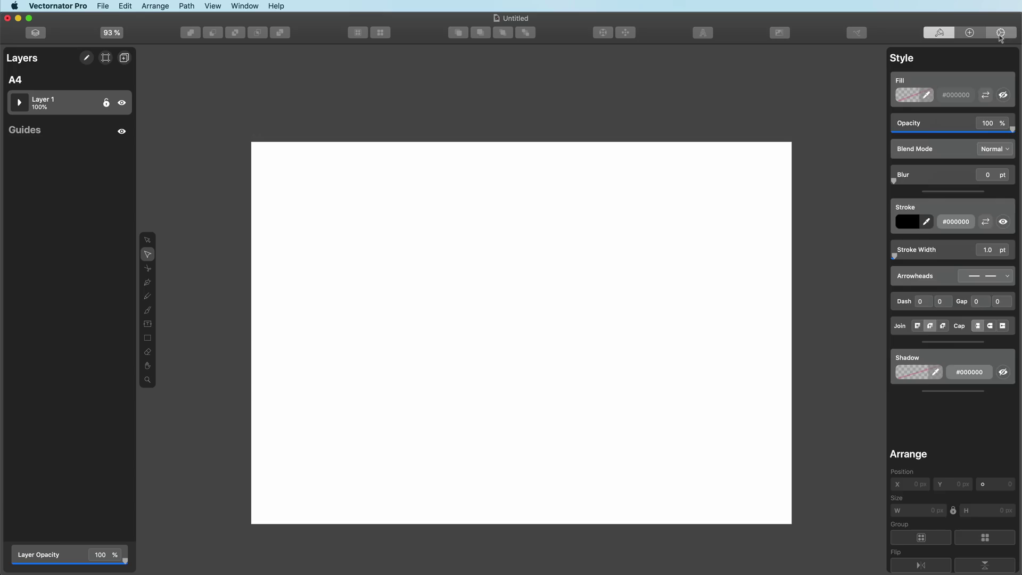
Step: Check the document settings and toggle the white background off and on again
left_click(1000, 33)
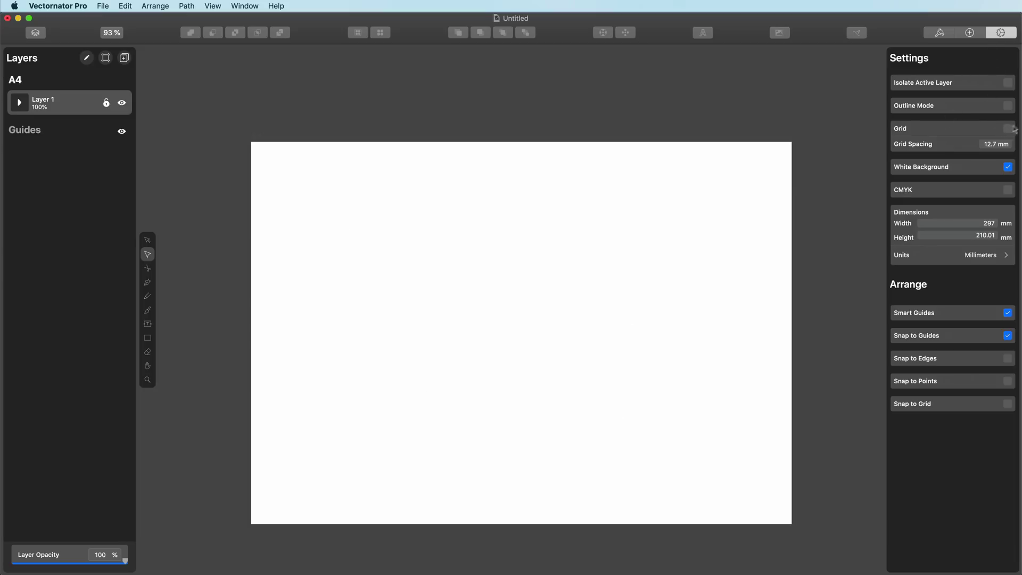
left_click(1005, 170)
left_click(1007, 171)
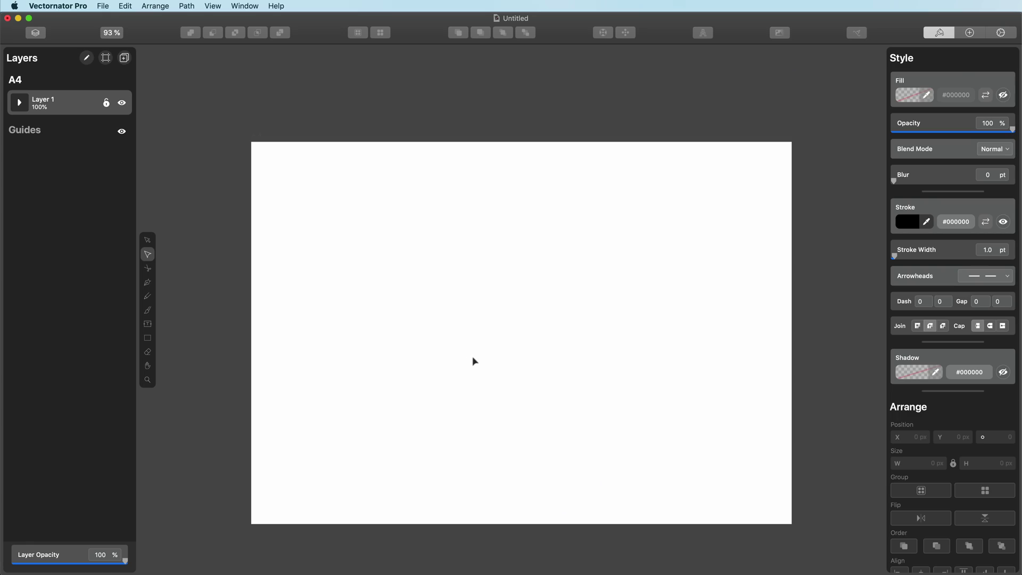
Step: Draw a circle about 36 mm in diameter near the centre of the canvas
key("z")
mouse_move(489, 351)
left_mouse_down()
mouse_move(487, 361)
mouse_move(492, 351)
left_mouse_up()
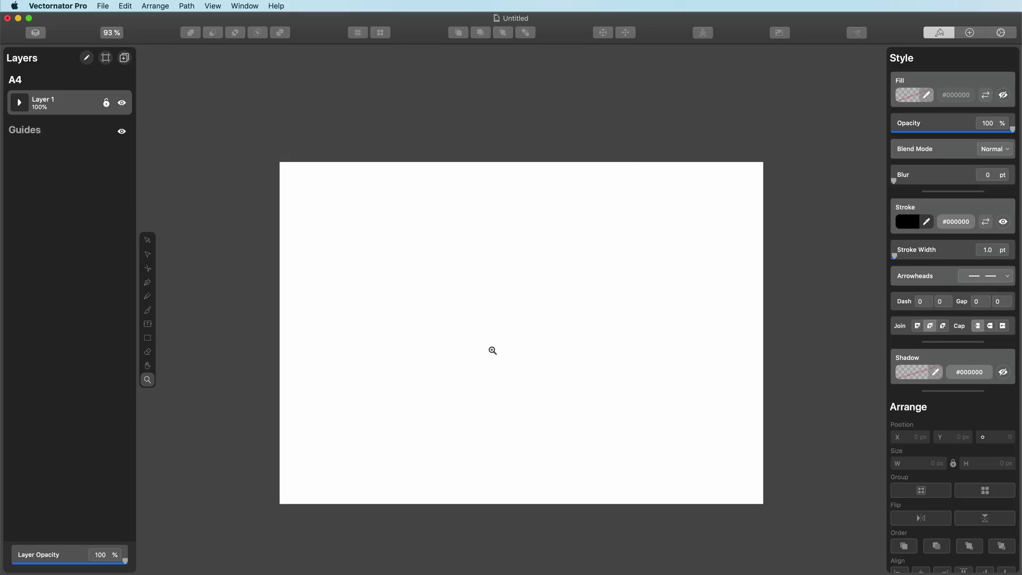
key("e")
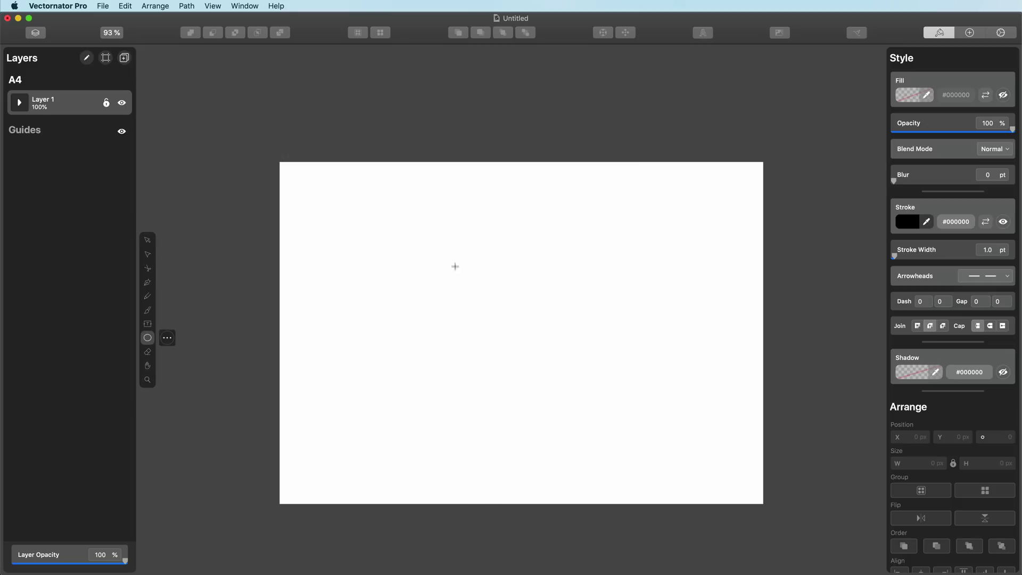
left_click_drag(482, 282, 540, 341)
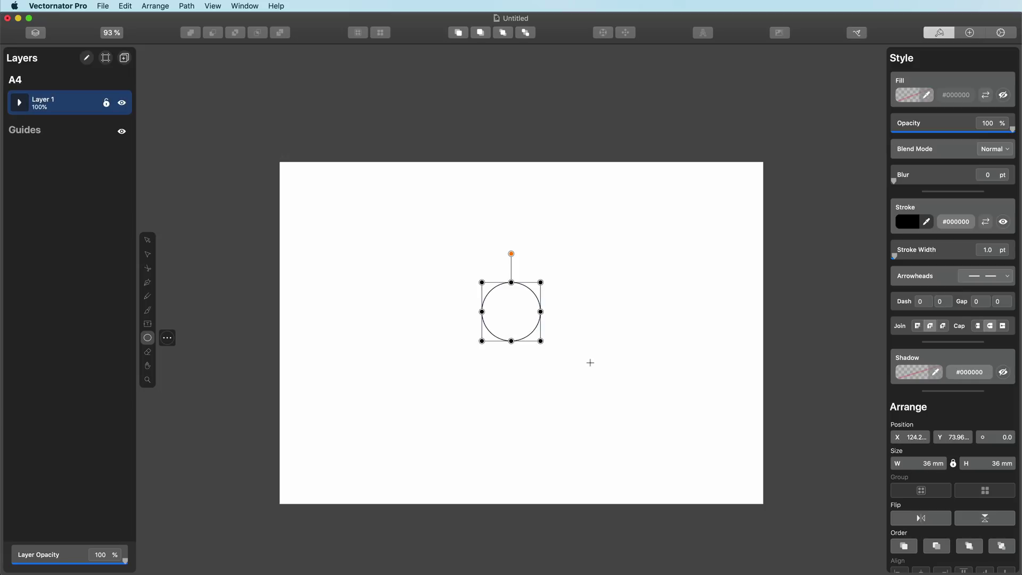
key("Escape")
Step: Remove the circle's stroke and give it a solid red fill, #FF0000
key("v")
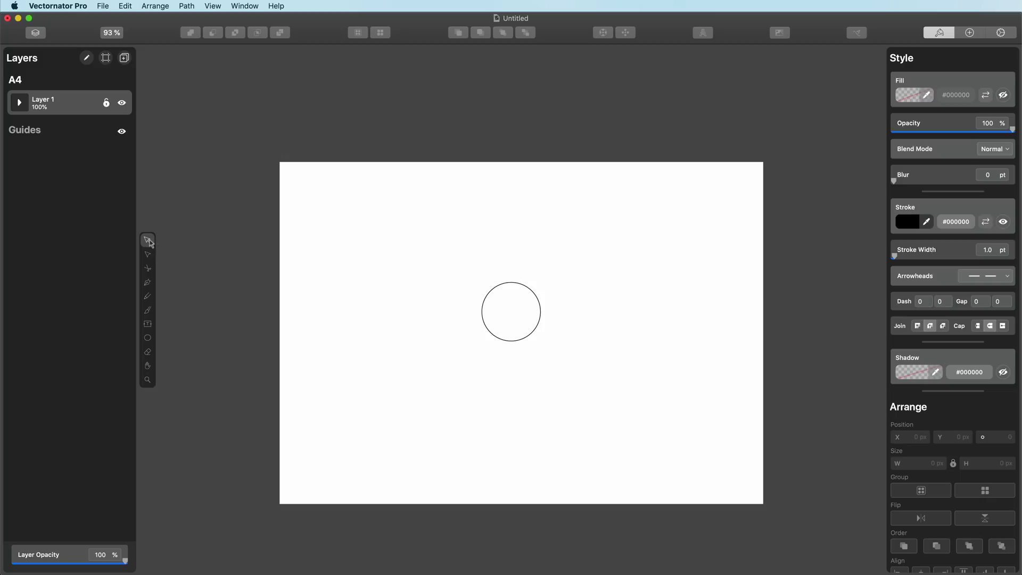
left_click_drag(420, 275, 405, 250)
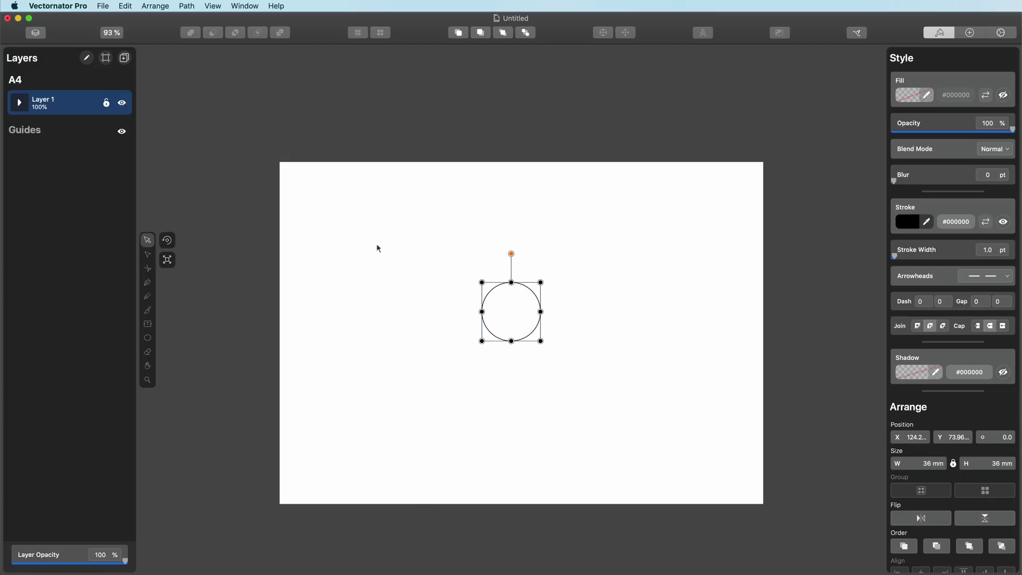
left_click(936, 33)
left_click(1003, 223)
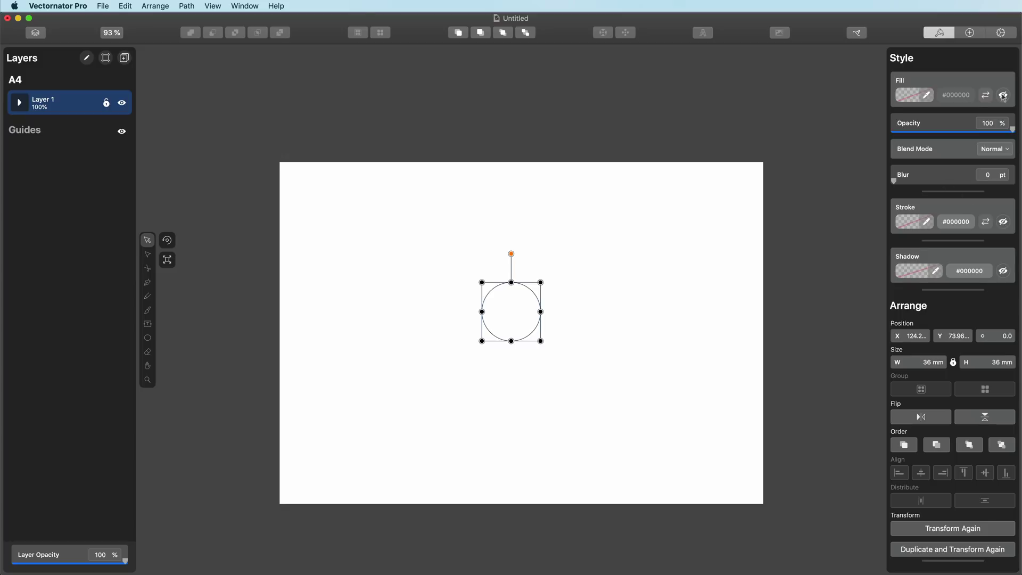
left_click(1003, 95)
left_click(913, 96)
left_click(881, 143)
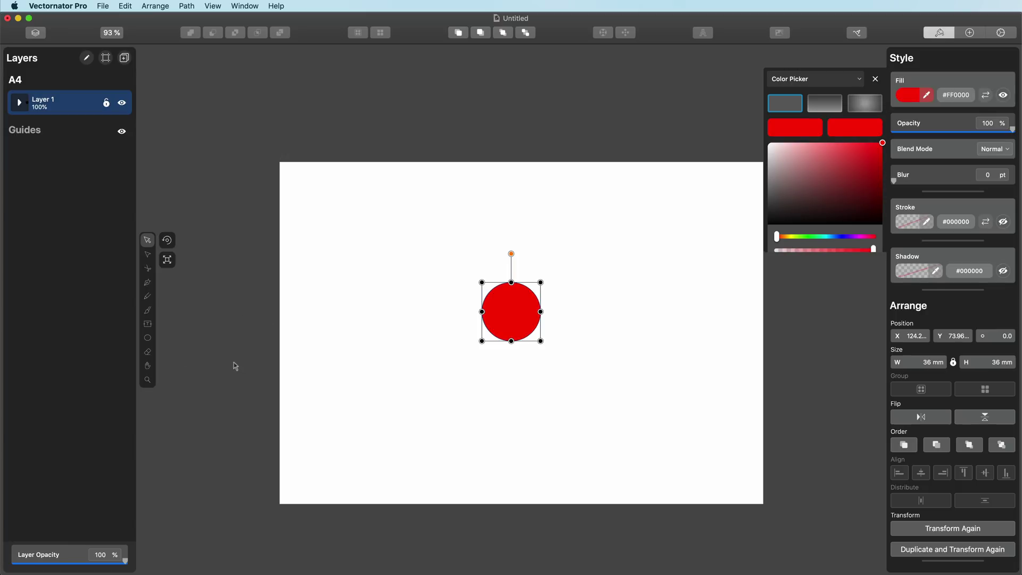
Step: Examine the red circle on the canvas at closer and wider magnifications with the Zoom tool
double_click(517, 312)
key("z")
scroll(516, 309, "down", 5)
scroll(529, 324, "up", 6)
left_click(531, 376)
left_click(533, 367, "alt")
left_click(521, 313, "alt")
left_click_drag(520, 312, 519, 294)
left_click(520, 295, "alt")
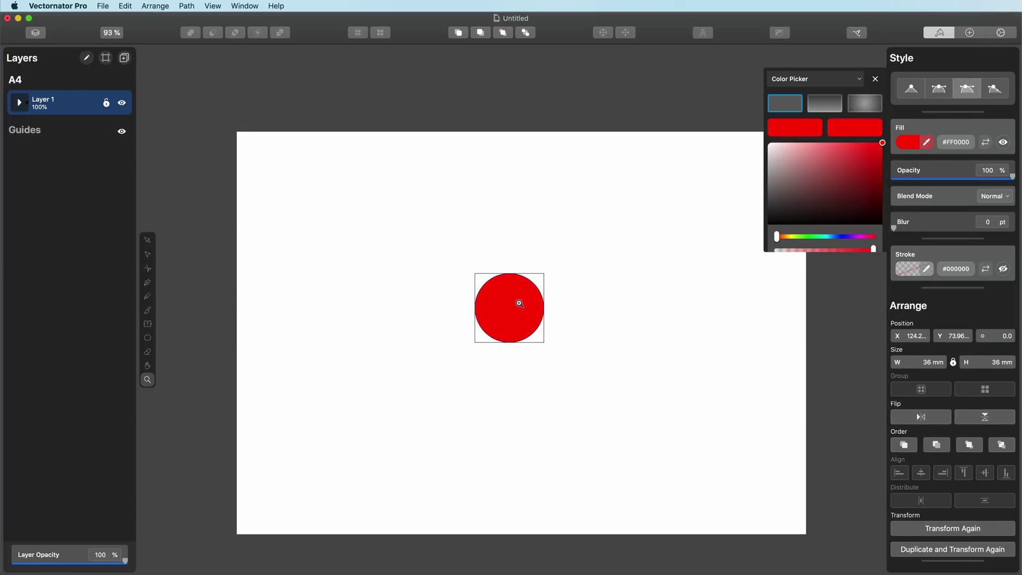
key("super+minus")
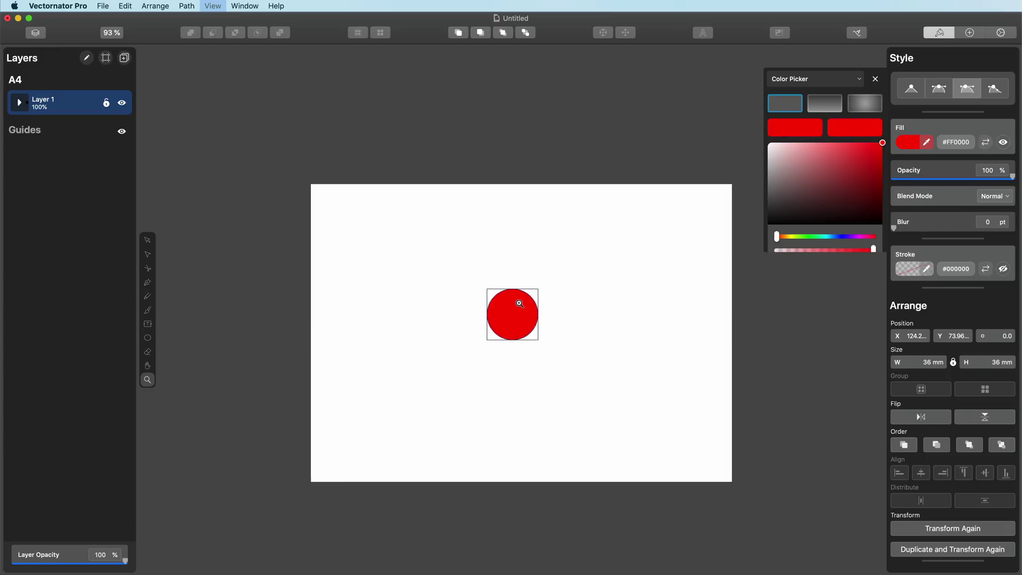
key("super+plus")
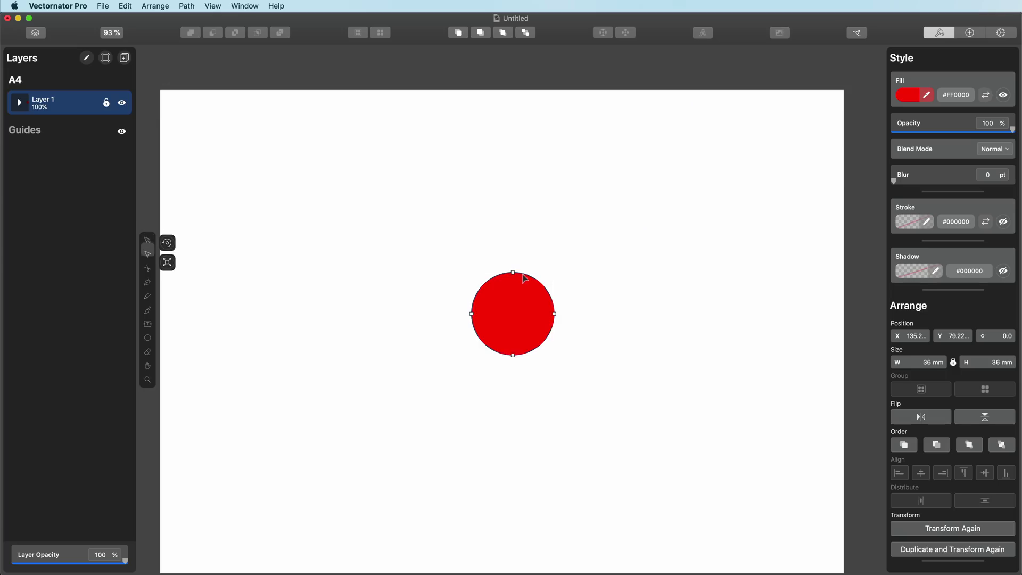
Step: Reposition the red circle near the canvas centre with the Selection tool, at about X 135 and Y 79 mm
key("v")
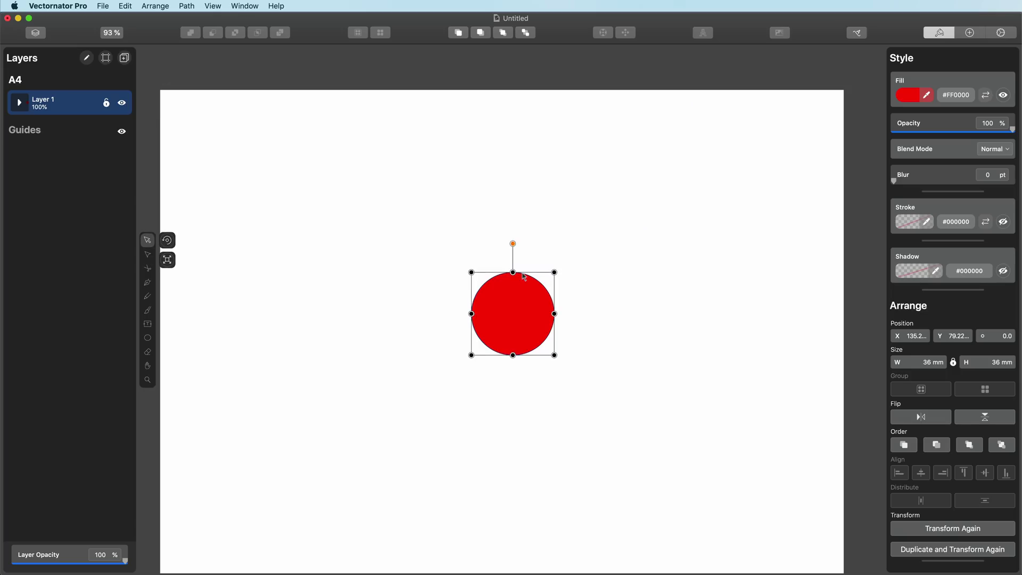
left_click_drag(397, 217, 409, 254)
left_click(636, 417)
Step: Raise the circle's top node straight up until the shape is about 44 mm high, and convert that node to a sharp corner
left_click(150, 255)
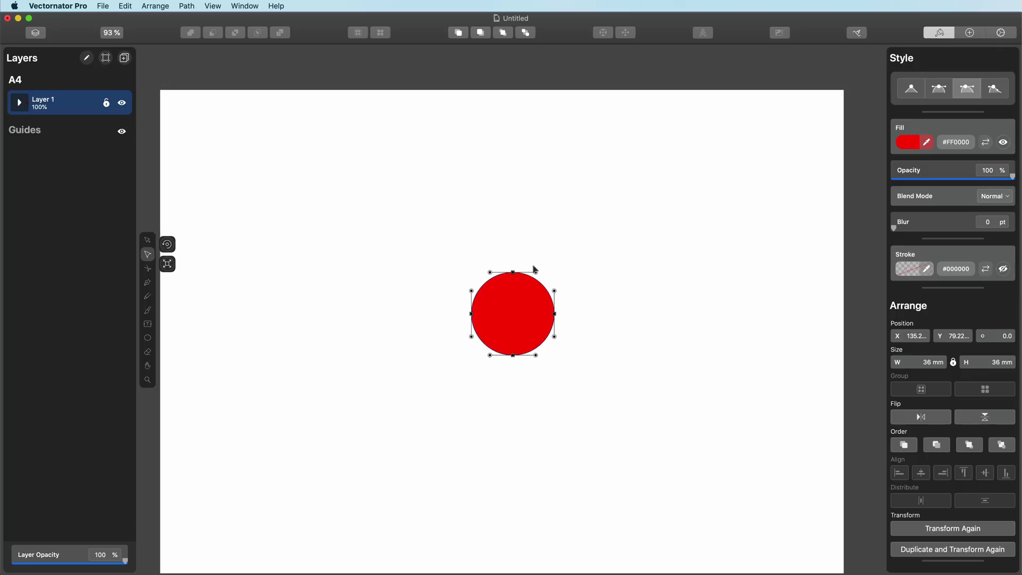
left_click(520, 267)
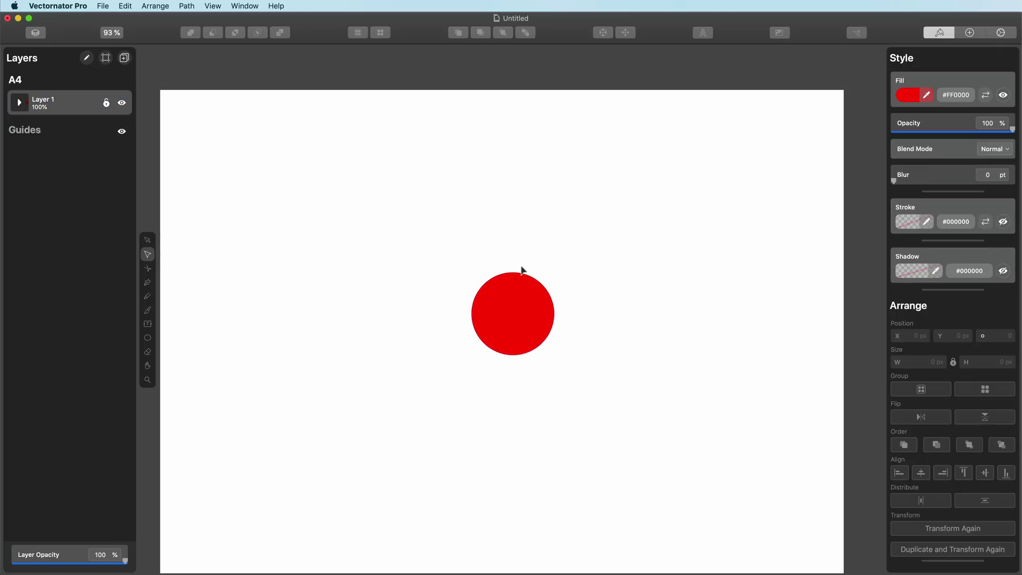
left_click(513, 275)
mouse_move(532, 261)
left_mouse_down()
mouse_move(512, 271)
mouse_move(514, 262)
mouse_move(534, 263)
mouse_move(516, 276)
mouse_move(513, 257)
left_mouse_up()
left_click(513, 273)
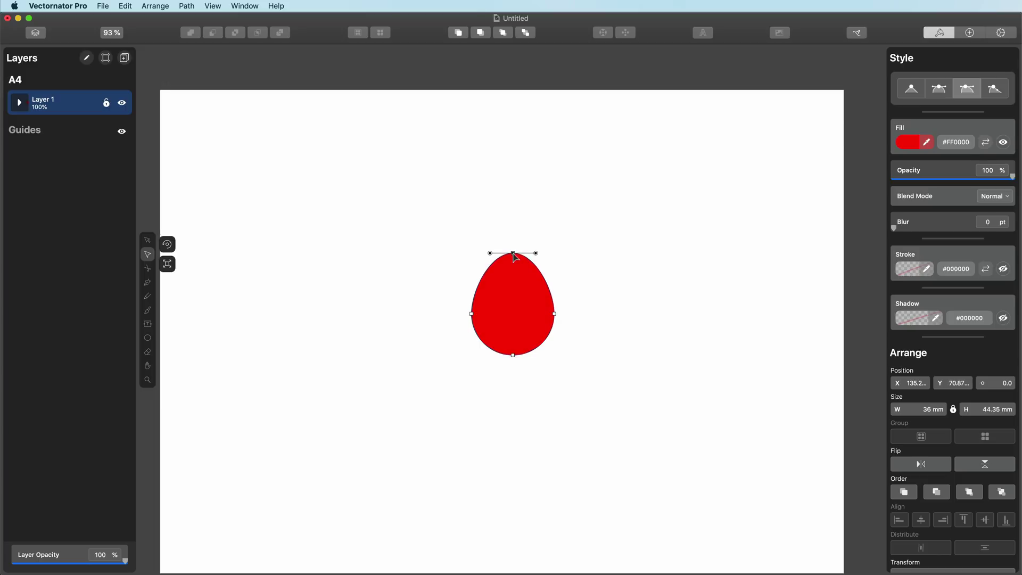
double_click(512, 254)
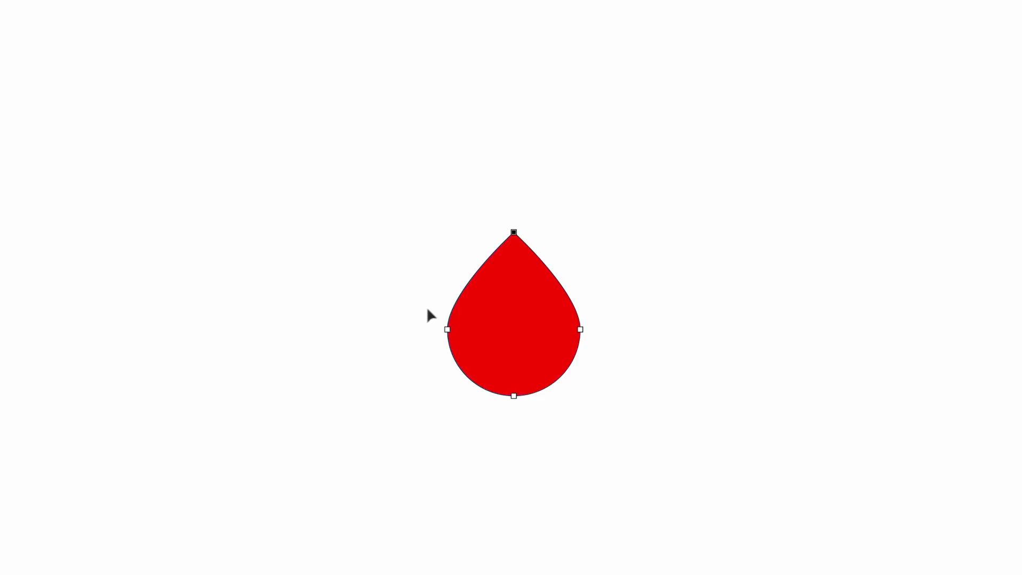
Step: Lengthen the upper handles of the teardrop's left and right nodes by similar amounts to round both shoulders, and deselect the shape
left_click_drag(433, 324, 454, 343)
left_click_drag(448, 293, 451, 265)
left_click_drag(448, 294, 450, 284)
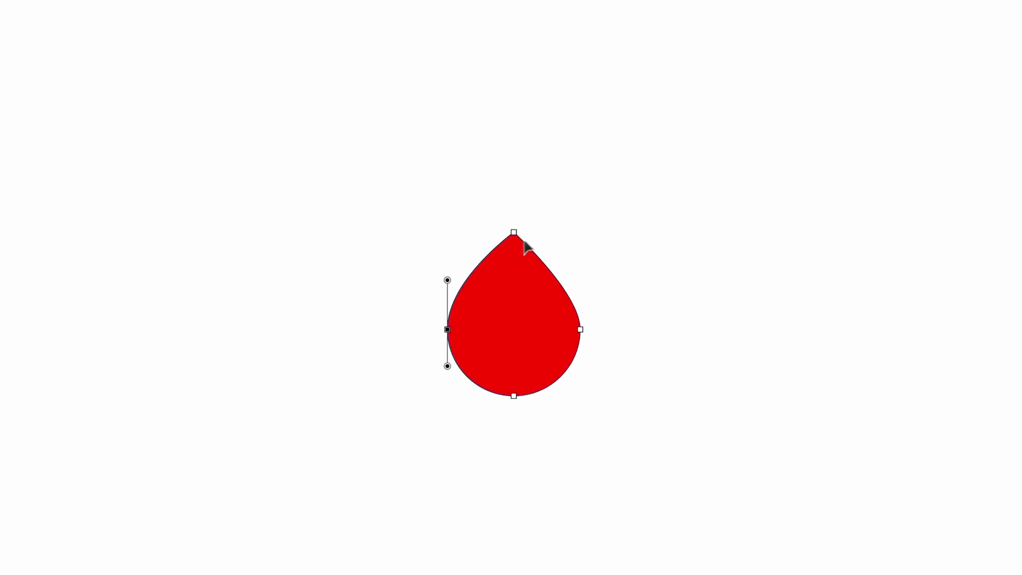
left_click(581, 330)
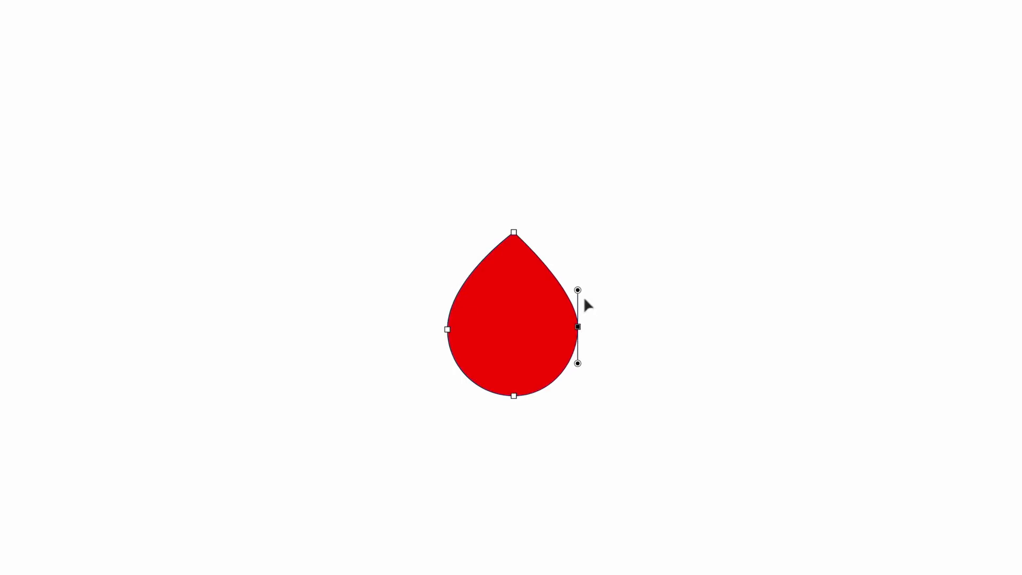
left_click_drag(580, 293, 582, 279)
left_click(657, 505)
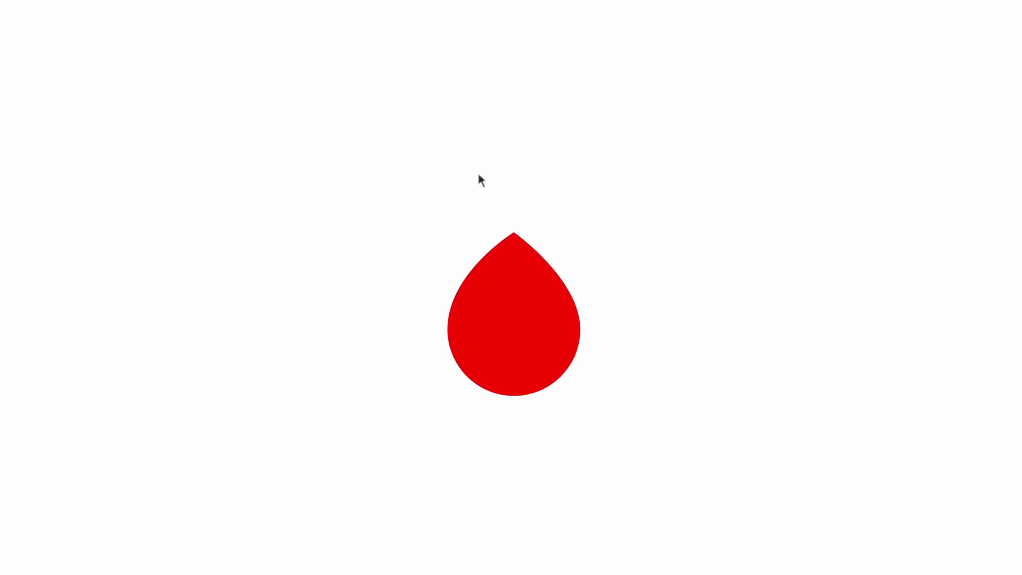
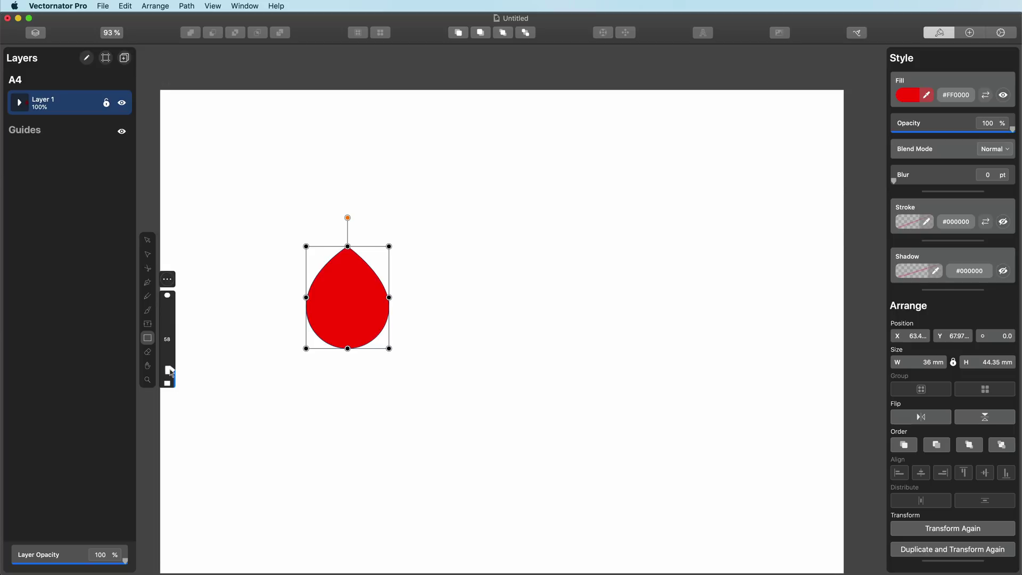
left_click_drag(519, 319, 656, 455)
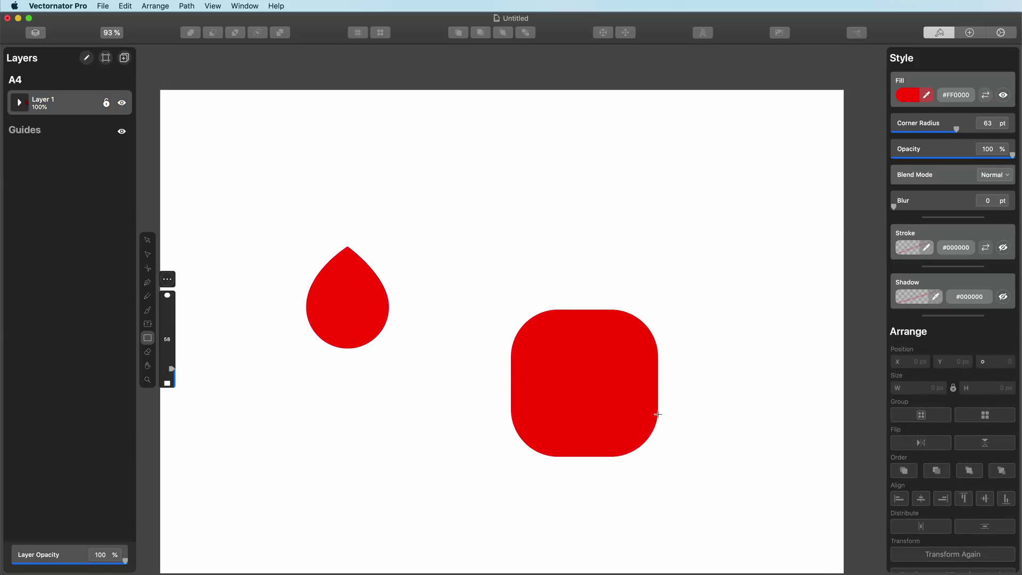
key("super+z")
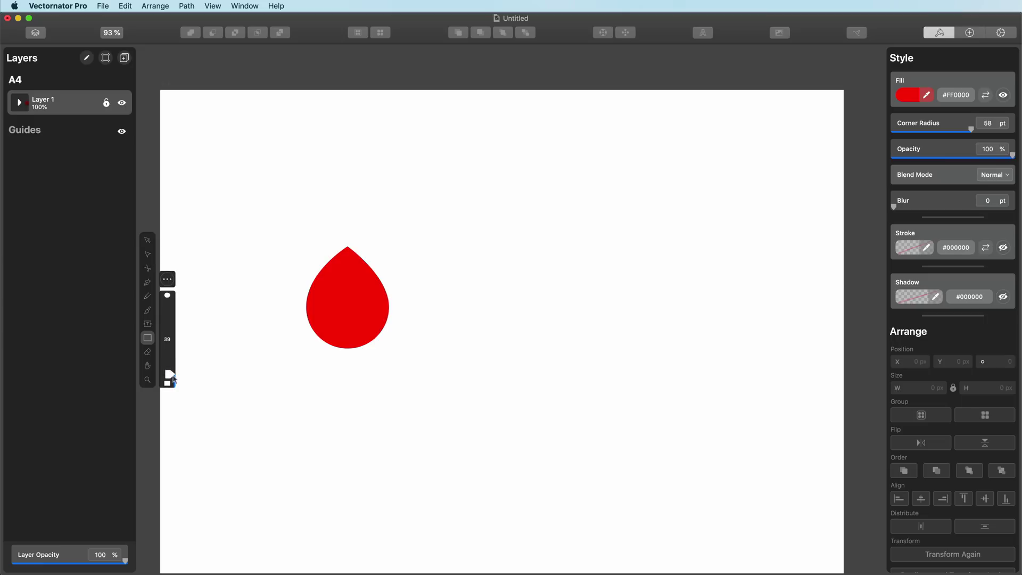
left_click_drag(456, 308, 578, 413)
key("super+z")
Step: Draw a red rounded square about 50 mm wide to the right of the teardrop
left_click_drag(472, 294, 589, 410)
left_click(522, 354)
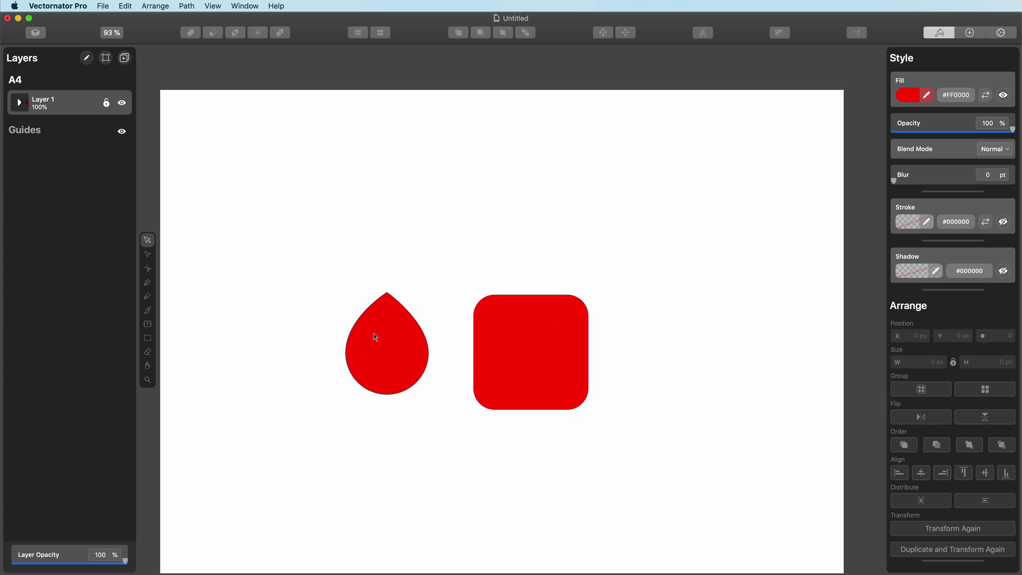
Step: Swap the teardrop's red fill to its stroke and set the stroke colour to white, #FFFFFF
left_click_drag(460, 228, 343, 442)
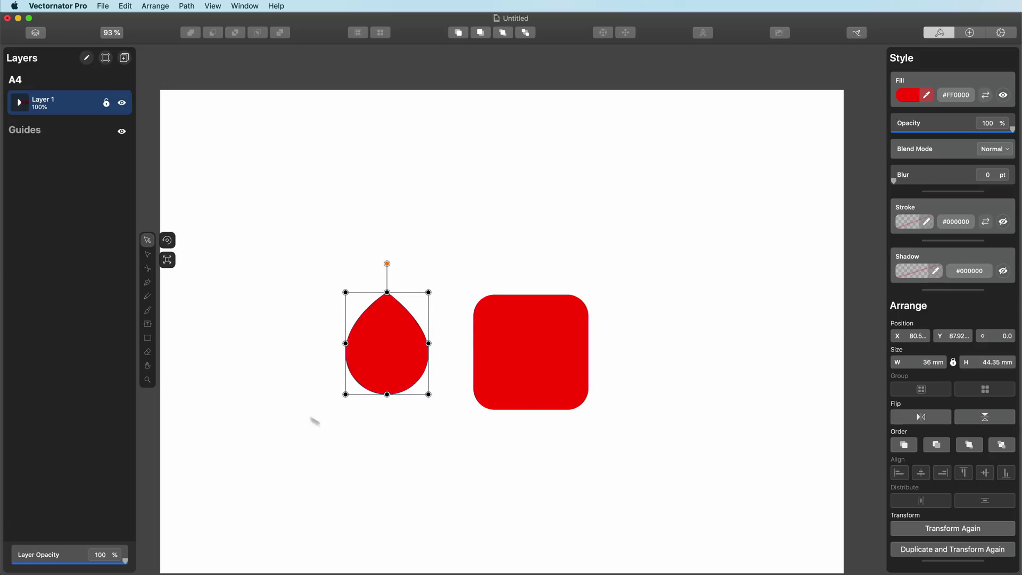
left_click(986, 95)
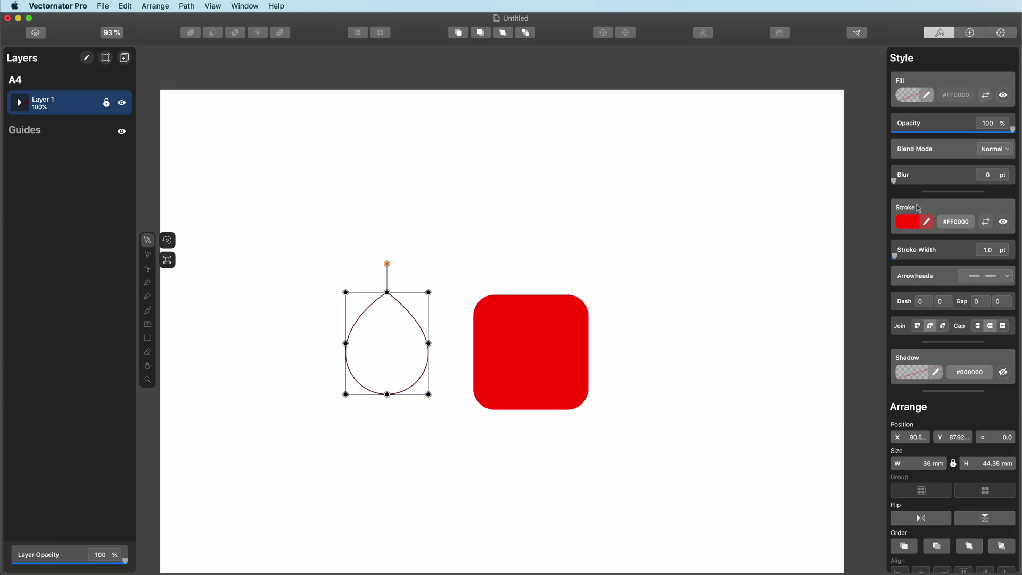
left_click(907, 221)
left_click_drag(817, 253, 717, 205)
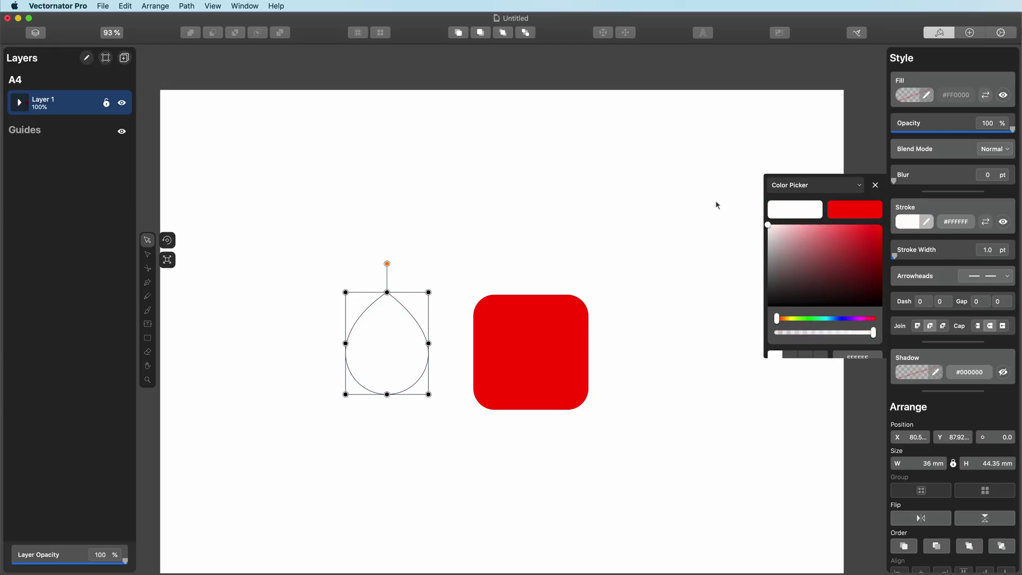
Step: Centre the teardrop outline over the red rounded square and bring it in front of the square
left_click_drag(431, 321, 559, 331)
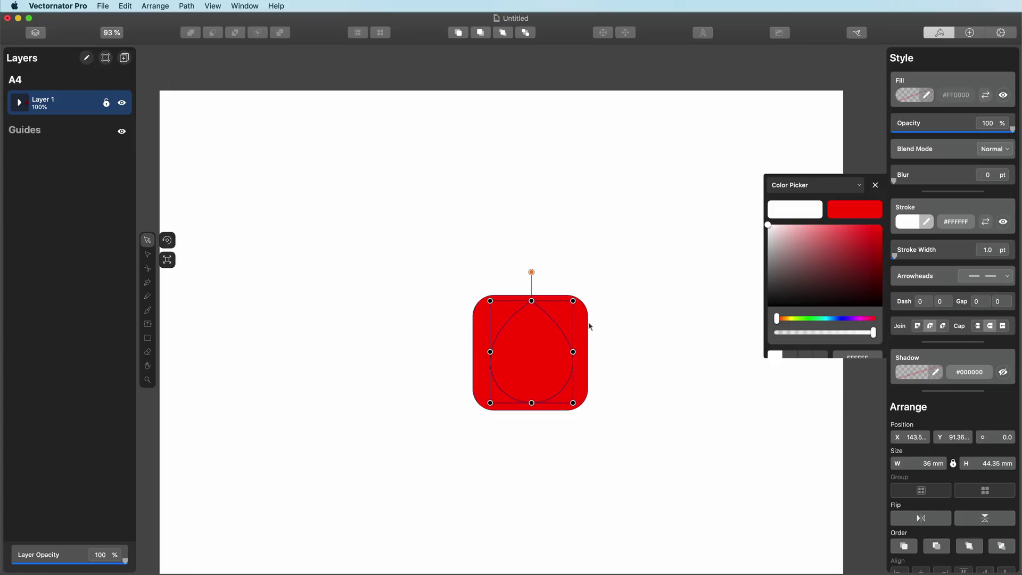
scroll(589, 322, "left", 1)
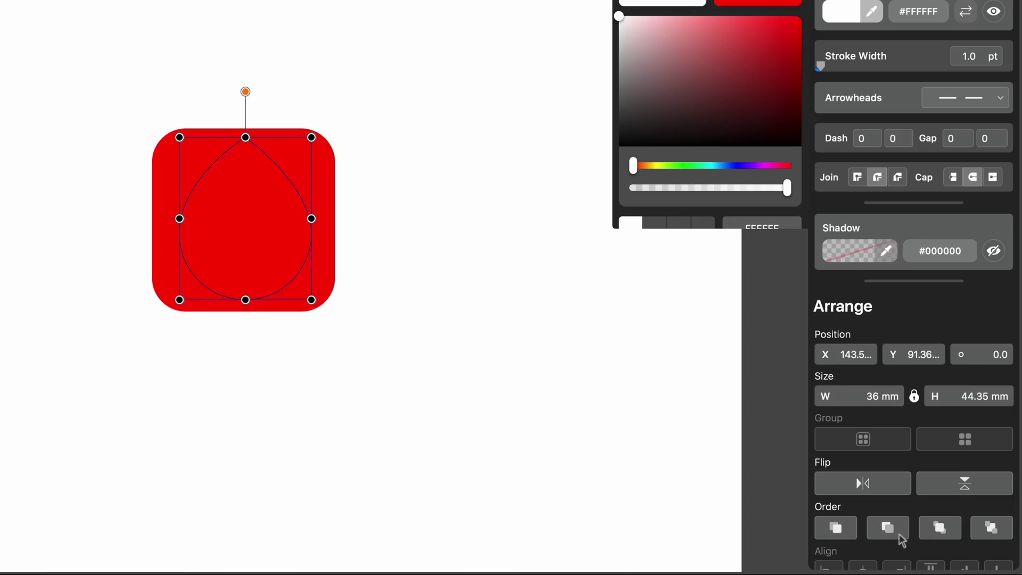
left_click(846, 528)
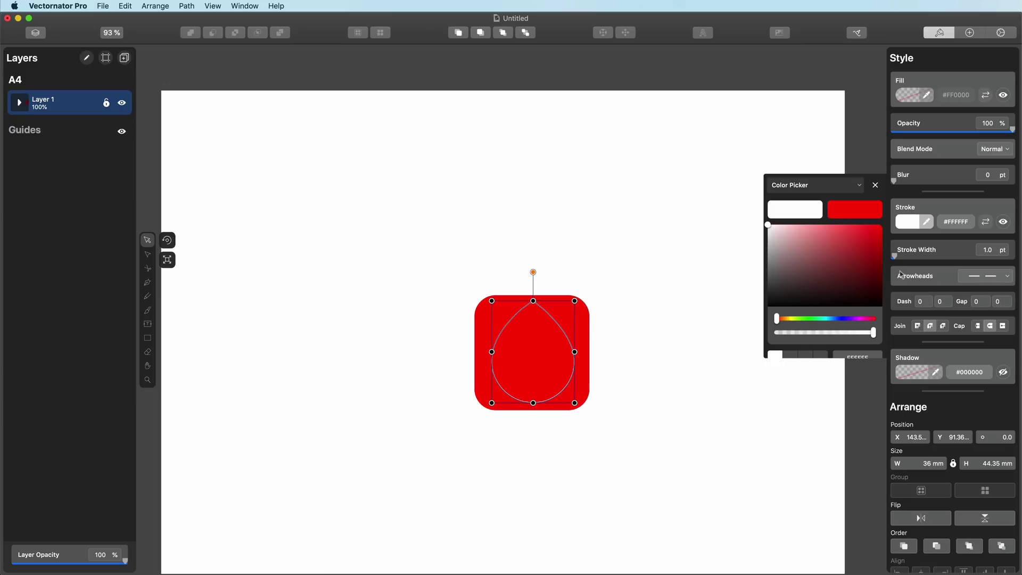
Step: Set the teardrop's stroke width to 10 pt and shrink the shape proportionally to about 29 × 36 mm inside the square
left_click_drag(897, 256, 912, 257)
left_click_drag(574, 300, 556, 326)
left_click_drag(913, 257, 920, 258)
left_click_drag(567, 311, 553, 329)
left_click(555, 421)
Step: Change the teardrop's stroke join to the pointed miter option so its tip has a sharp outer corner
scroll(554, 352, "down", 3)
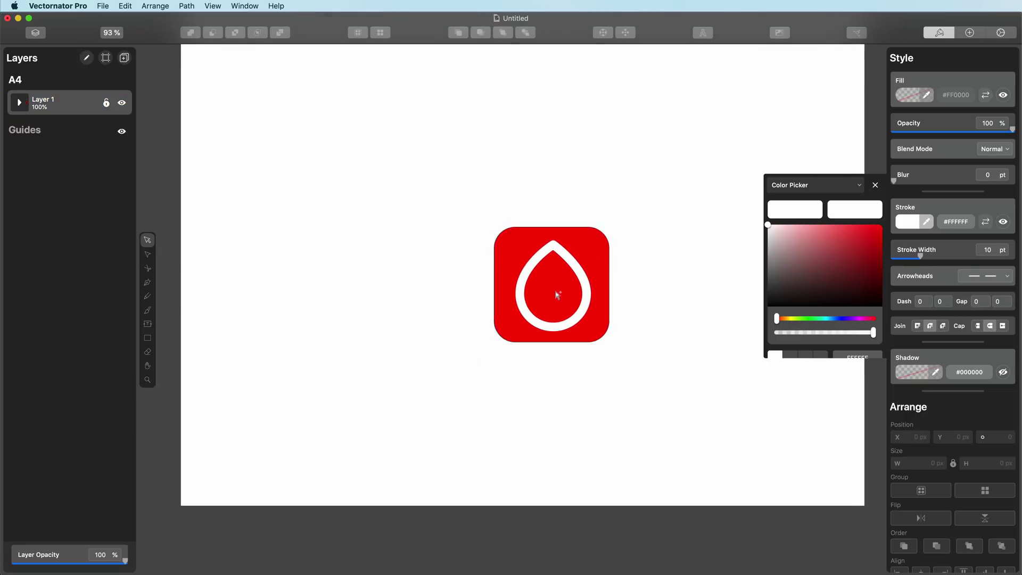
scroll(612, 287, "up", 2)
key("super+space")
left_click_drag(553, 313, 567, 264)
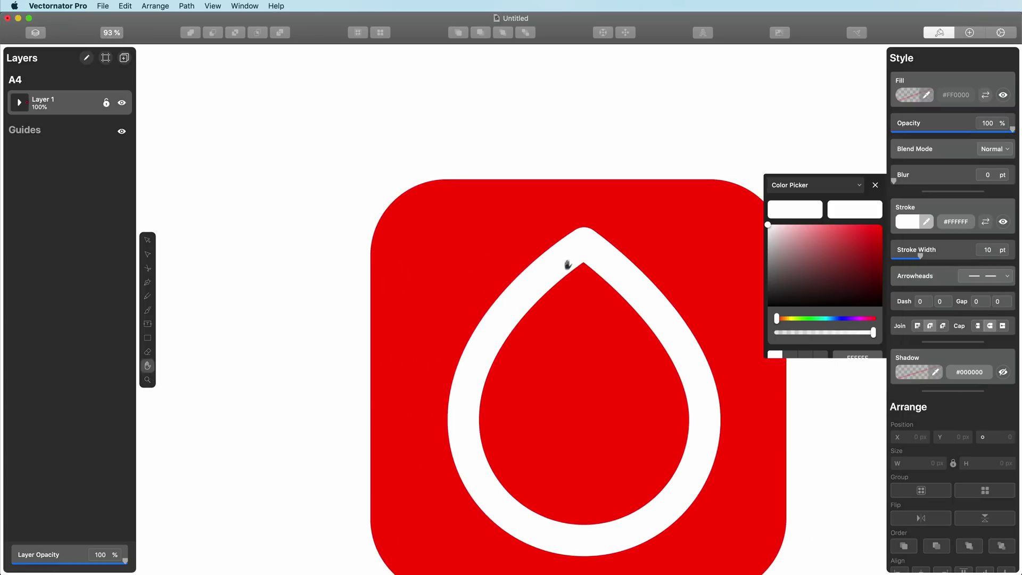
key("v")
left_click(583, 238)
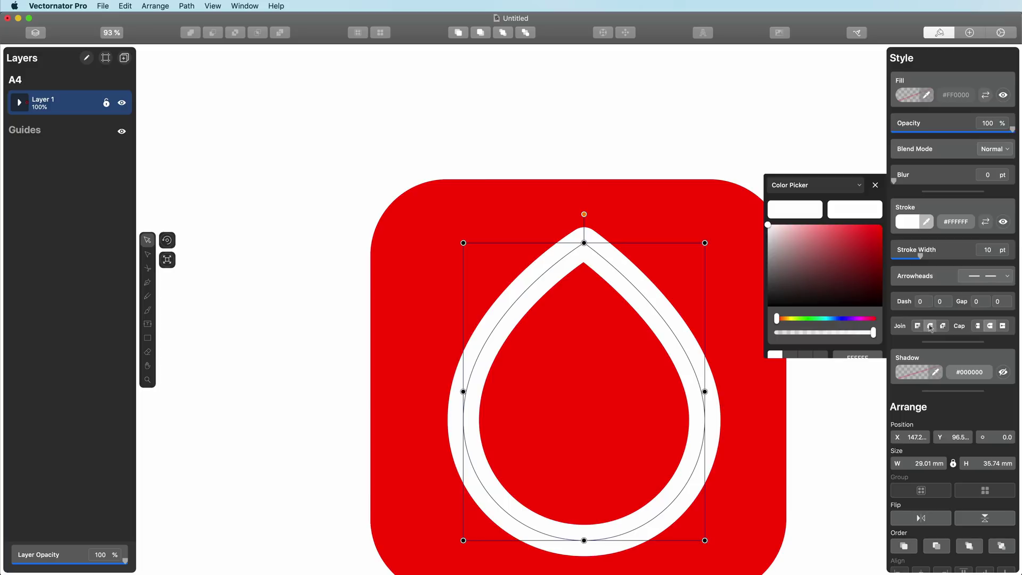
left_click(918, 326)
left_click(863, 405)
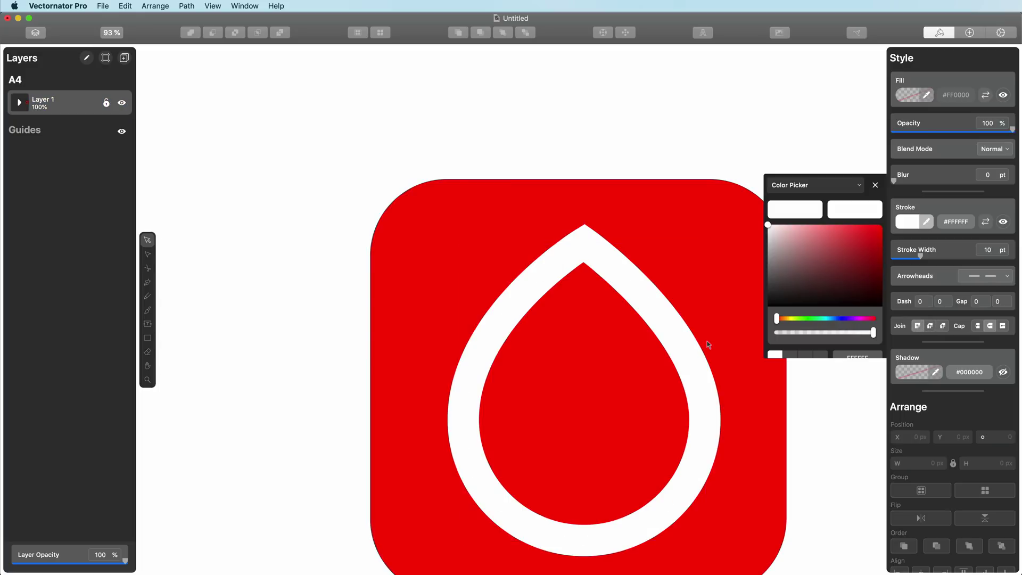
Step: Shrink the white teardrop proportionally to about 23 × 29 mm, keeping it centred in the red square
scroll(659, 335, "down", 10)
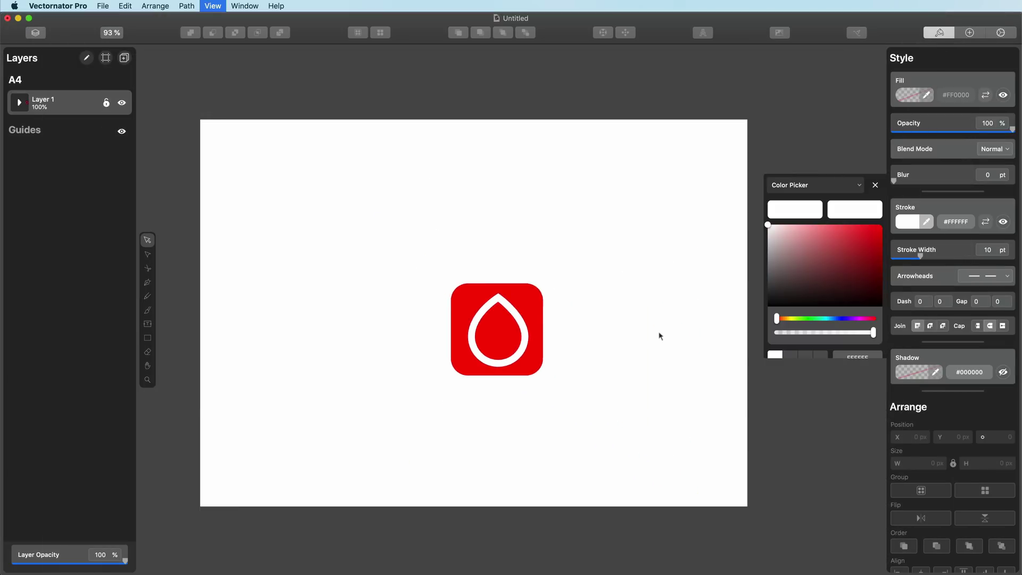
scroll(659, 336, "up", 5)
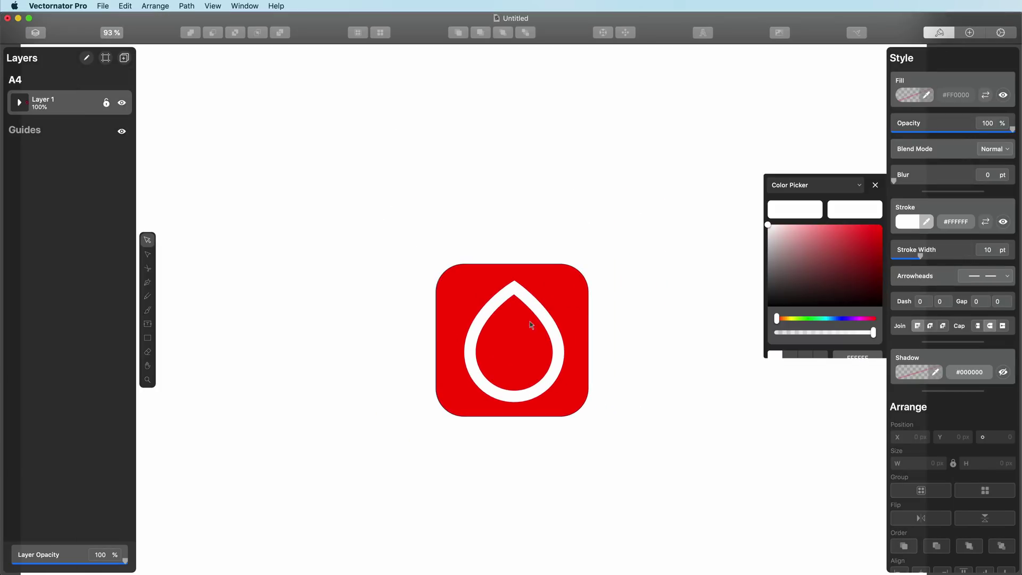
left_click(546, 322)
left_click_drag(558, 288, 530, 315)
left_click(619, 322)
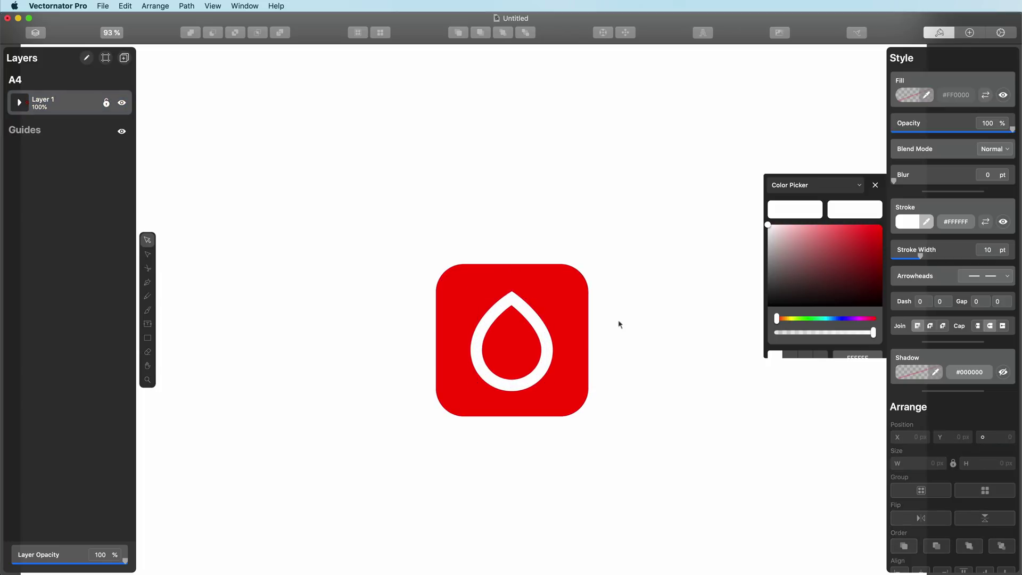
Step: Duplicate the teardrop and its rounded square together into the upper-left corner of the artboard, at about X 11.5 and Y 6 mm
key("super+0")
key("super+plus")
key("super+plus")
key("super+plus")
key("super+plus")
key("super+plus")
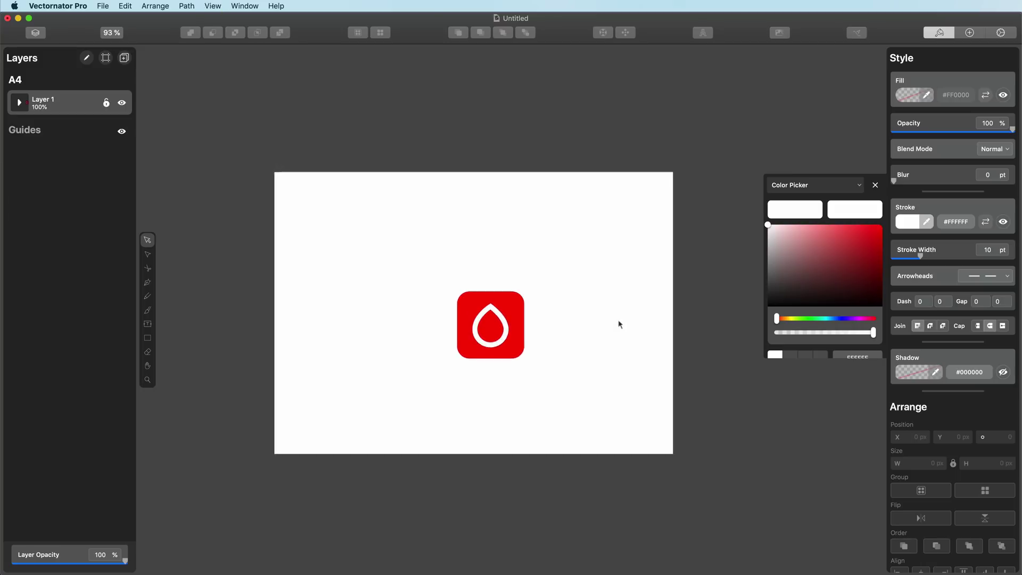
left_click(517, 304)
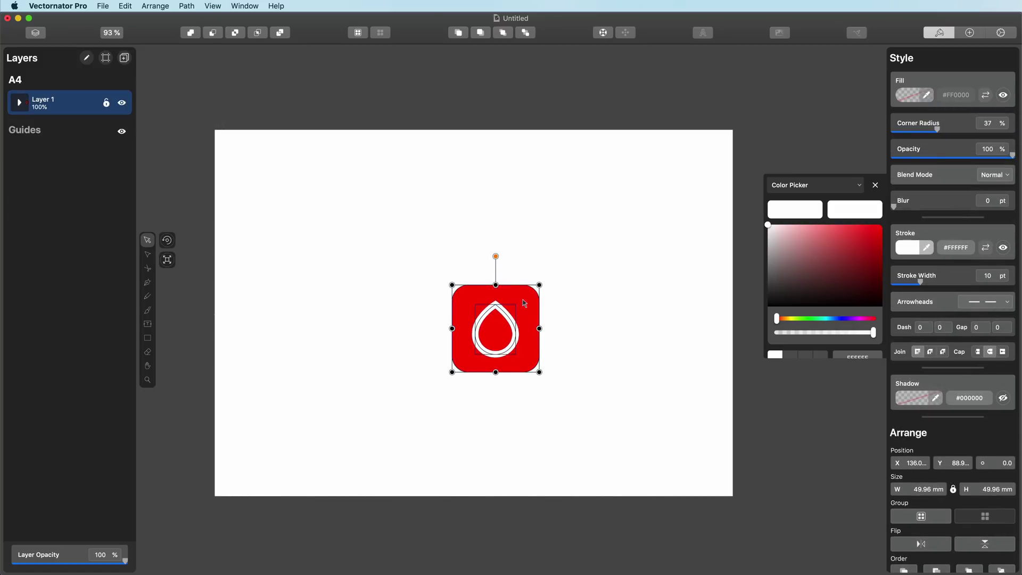
left_click_drag(527, 304, 310, 159)
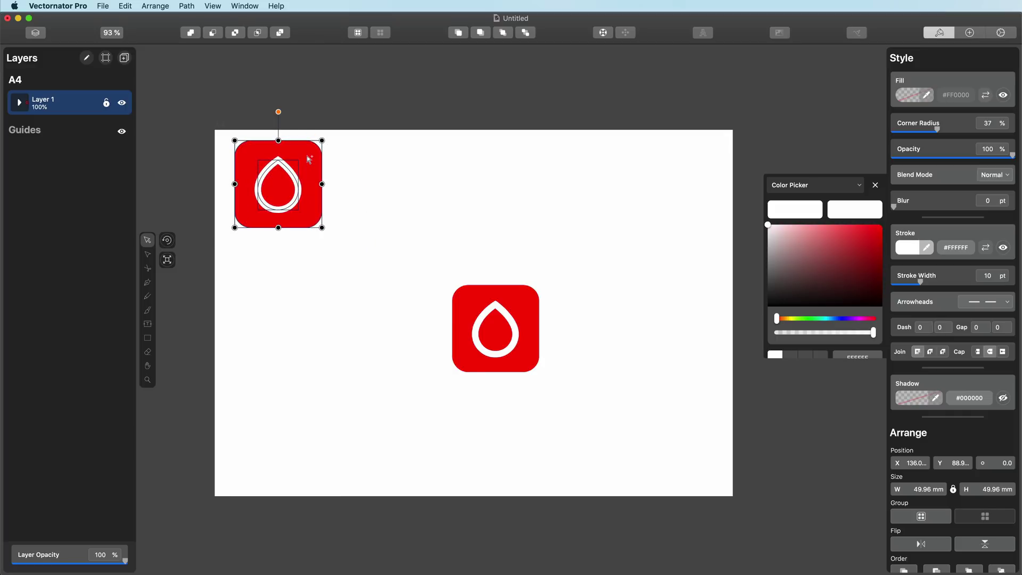
Step: Try shrinking the corner copy of the icon while its teardrop is still a live stroke, and undo the resize
left_click_drag(336, 241, 303, 204)
left_click_drag(353, 134, 226, 246)
scroll(962, 437, "down", 5)
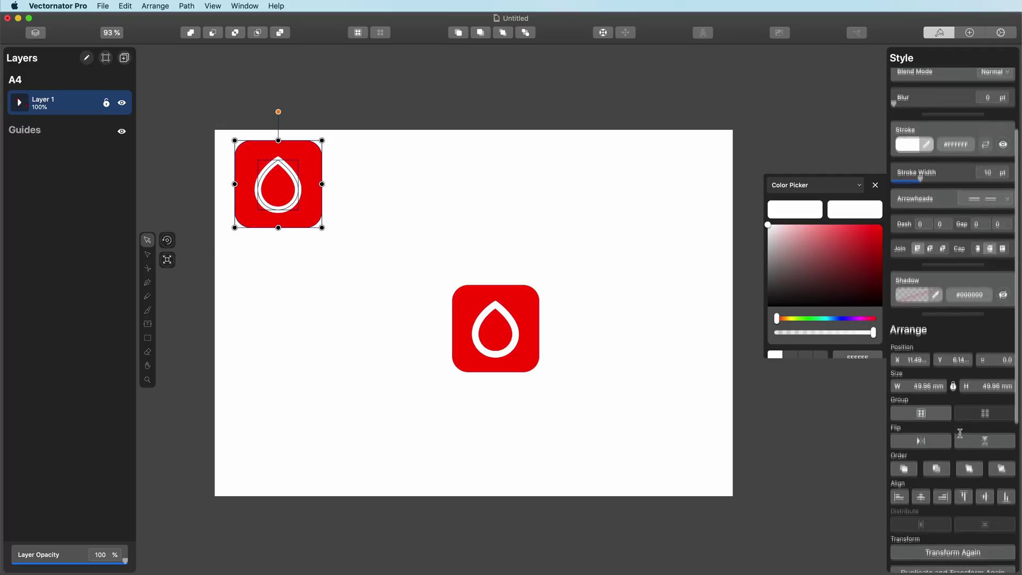
left_click_drag(322, 227, 282, 187)
left_click(286, 189)
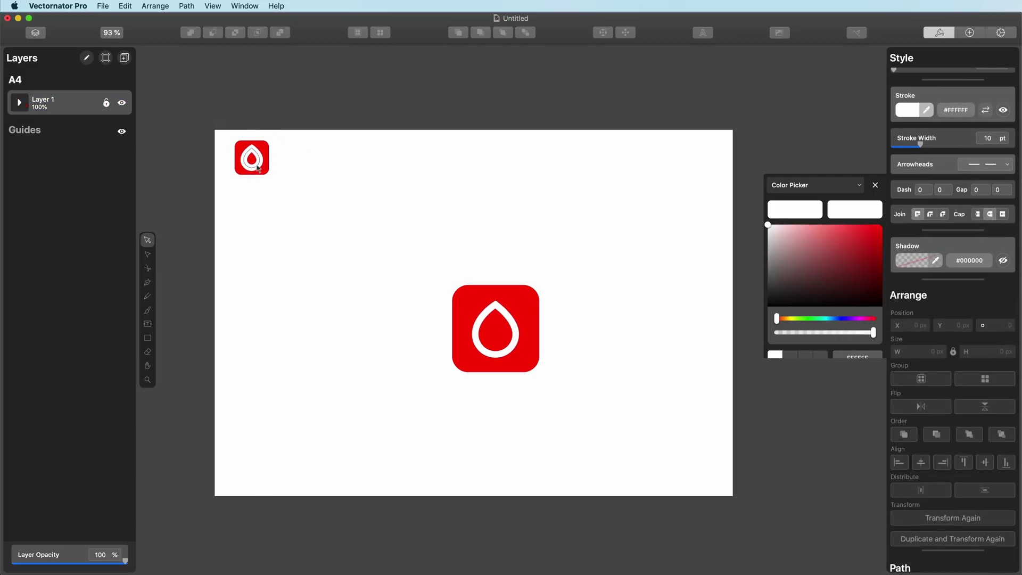
key("super+z")
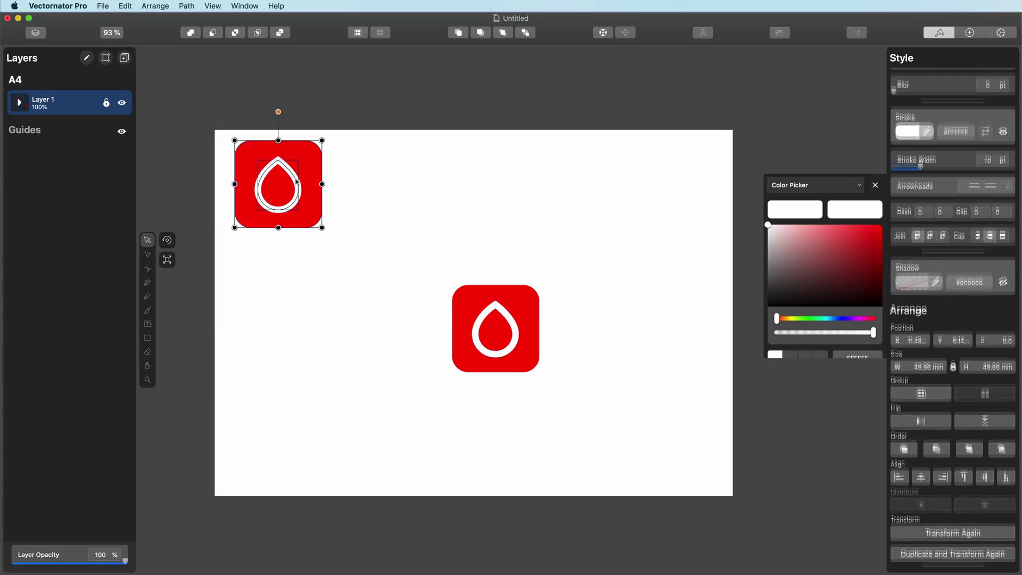
Step: Select the whole corner icon and convert its teardrop stroke into an outlined path
left_click_drag(361, 142, 218, 251)
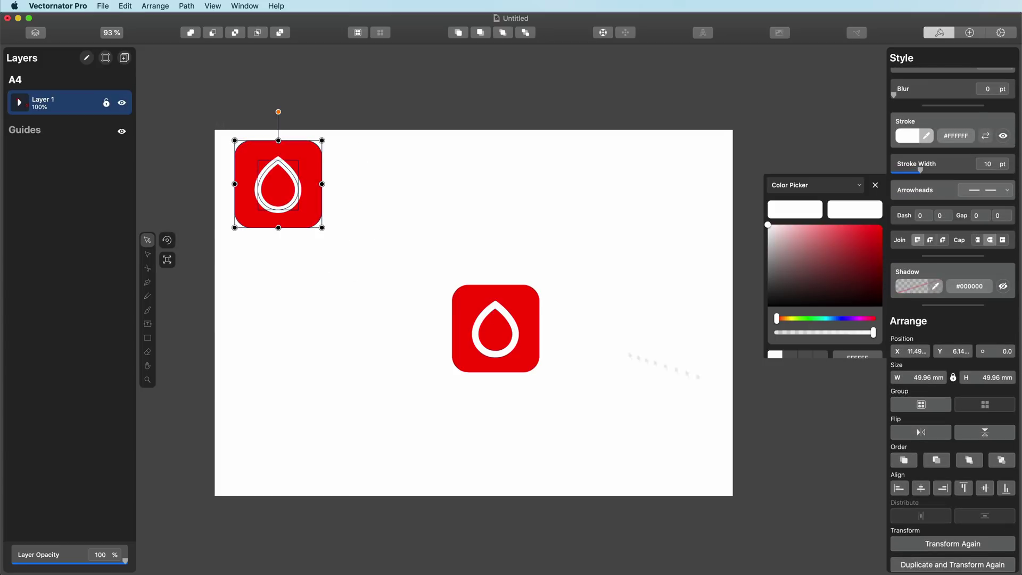
scroll(905, 532, "down", 10)
scroll(964, 532, "down", 3)
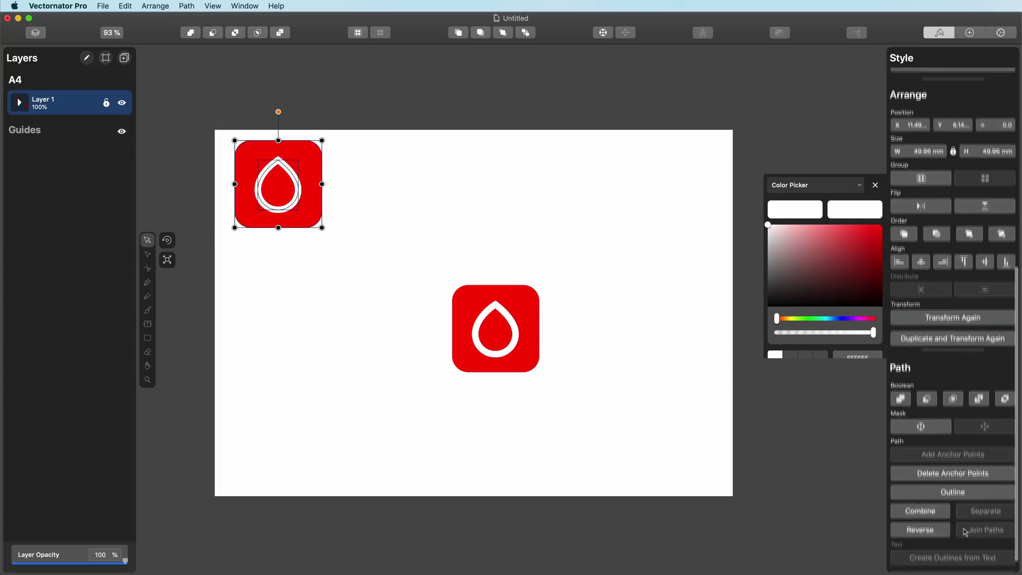
left_click(961, 482)
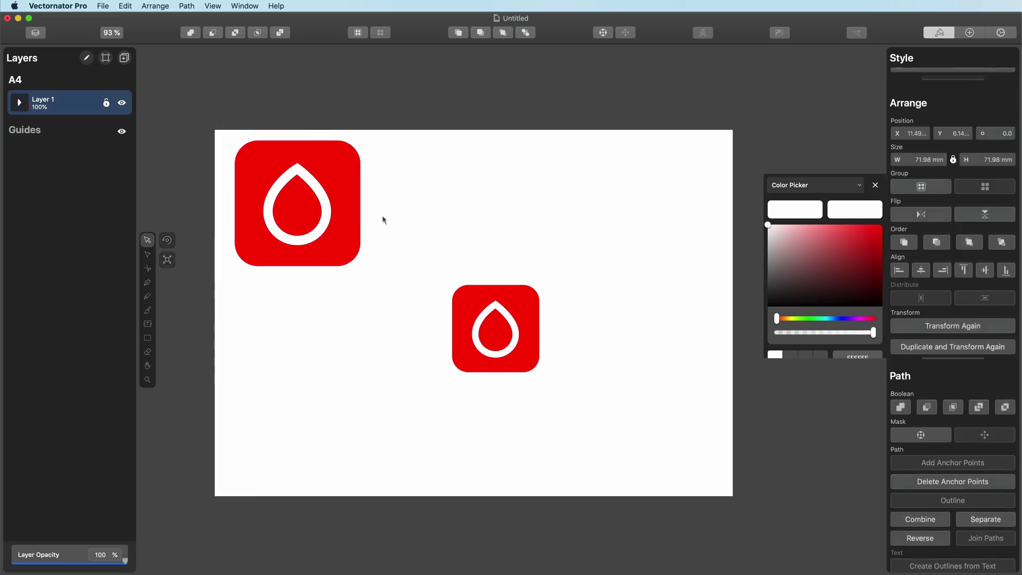
Step: Test scaling the outlined corner icon, enlarging it proportionally to about 72 mm wide
left_click_drag(351, 213, 290, 251)
key("super+z")
left_click(326, 213)
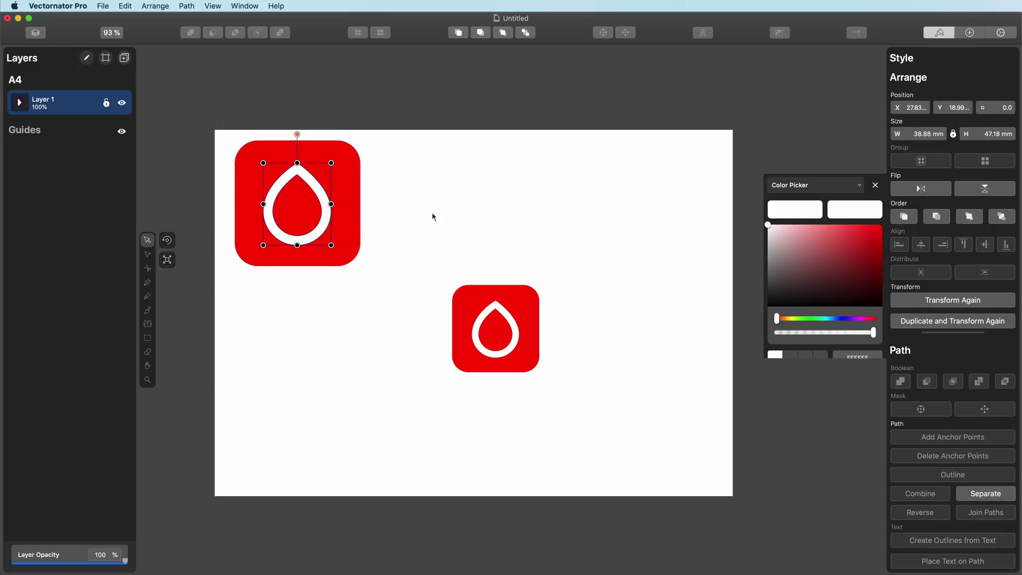
left_click(433, 217)
Step: Select both shapes of the corner icon and subtract the outlined teardrop from the rounded square
left_click(344, 193)
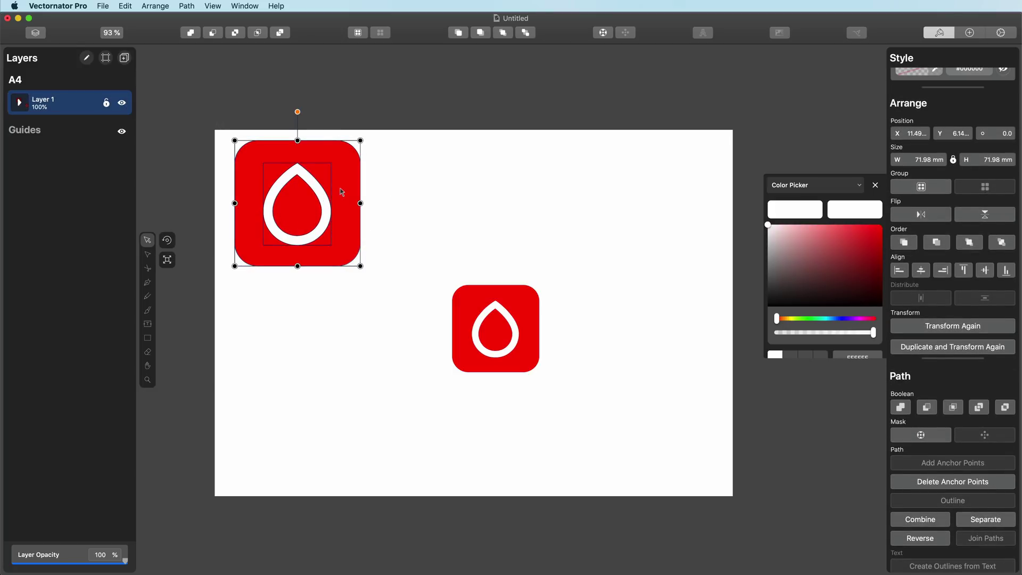
left_click(430, 159)
left_click_drag(412, 155, 221, 269)
scroll(980, 230, "up", 5)
scroll(937, 298, "down", 6)
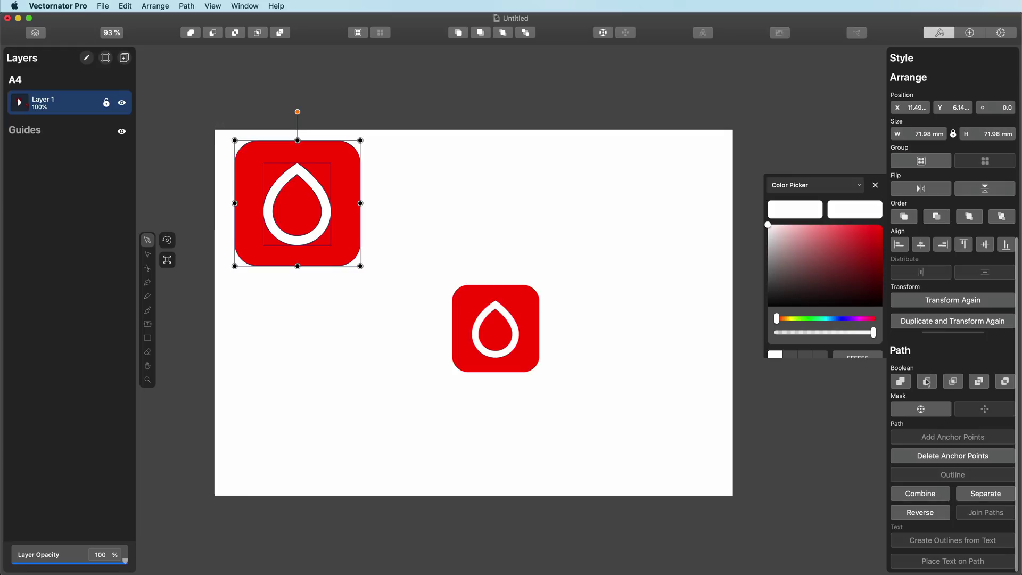
left_click(926, 381)
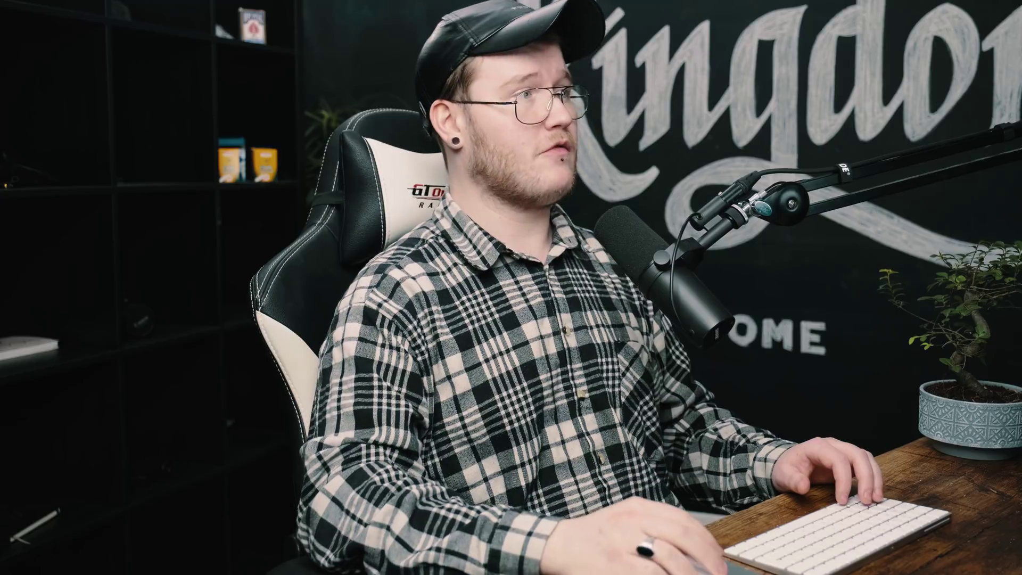
Step: Scale the merged corner icon down proportionally to about 24 mm wide and deselect it
left_click_drag(362, 267, 275, 183)
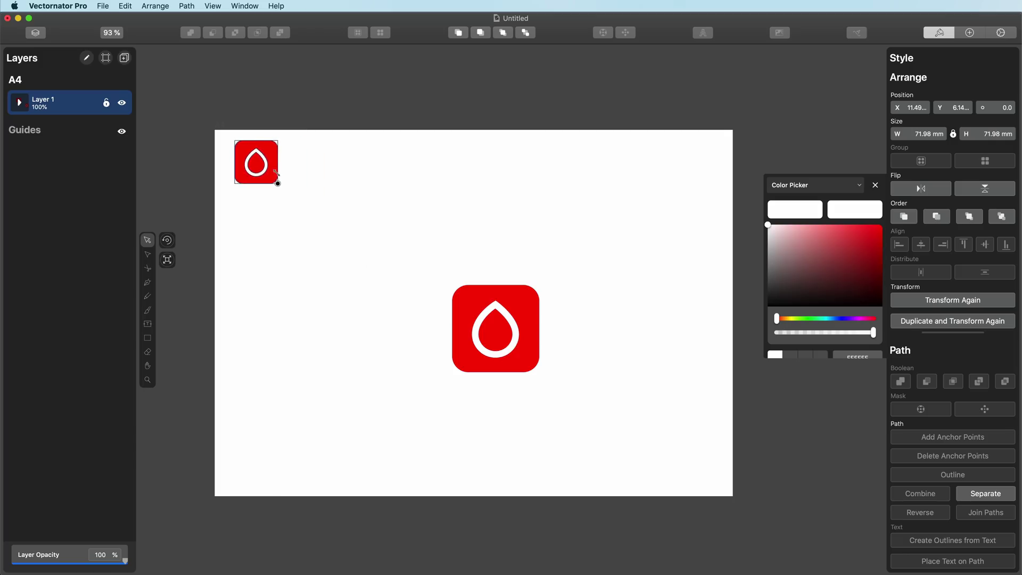
left_click(308, 183)
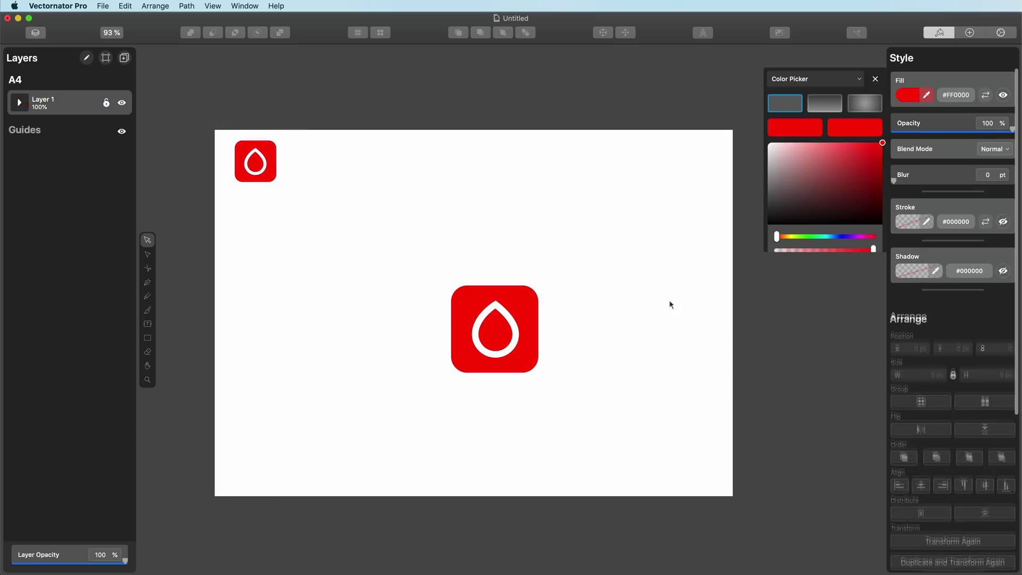
Step: Delete the rounded square at the artboard centre and set the remaining teardrop's stroke colour to red, #FF0000
left_click(543, 302)
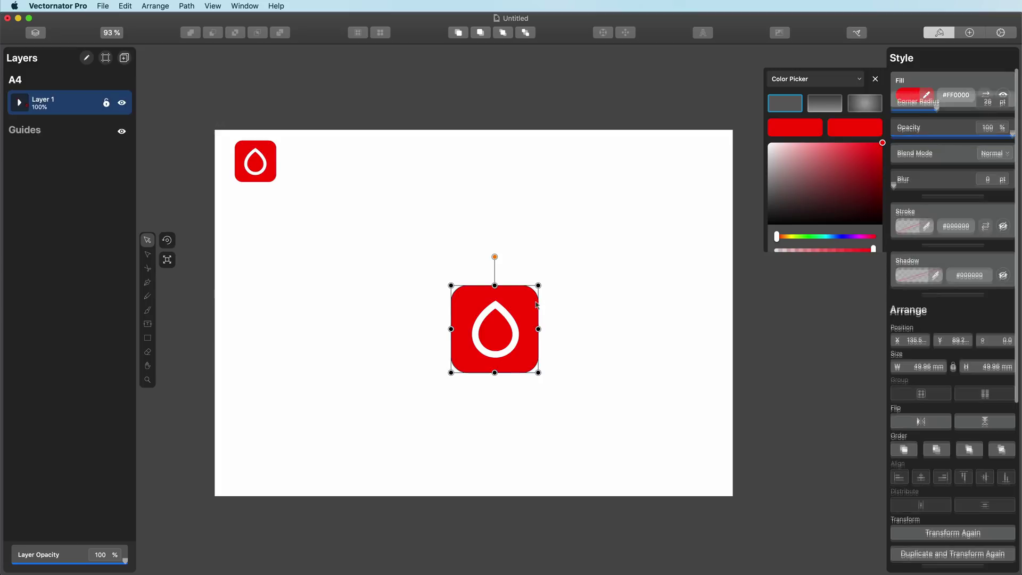
key("Delete")
left_click(498, 320)
left_click_drag(426, 379, 530, 265)
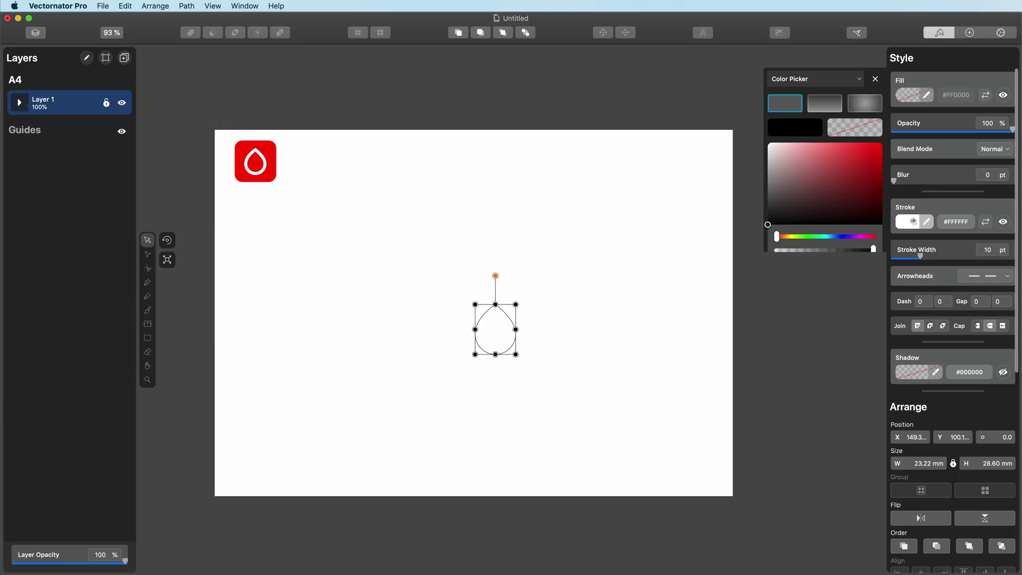
left_click(913, 221)
left_click(881, 224)
left_click(588, 217)
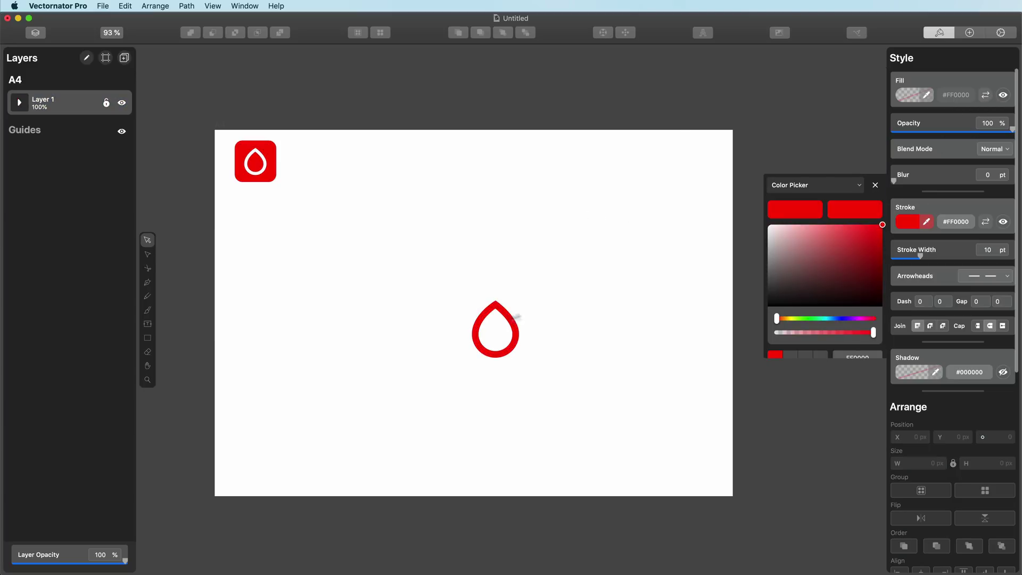
Step: Duplicate the red teardrop outline into the upper-right corner of the artboard
left_click(472, 333)
left_click_drag(505, 321, 720, 153)
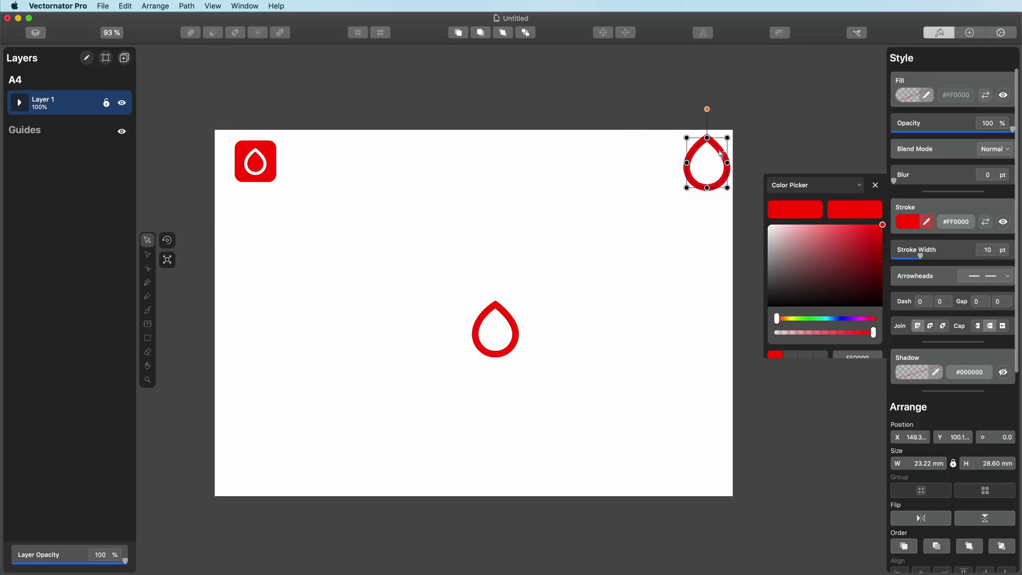
Step: Convert the centre teardrop's stroke into an outlined shape and deselect it
left_click(491, 353)
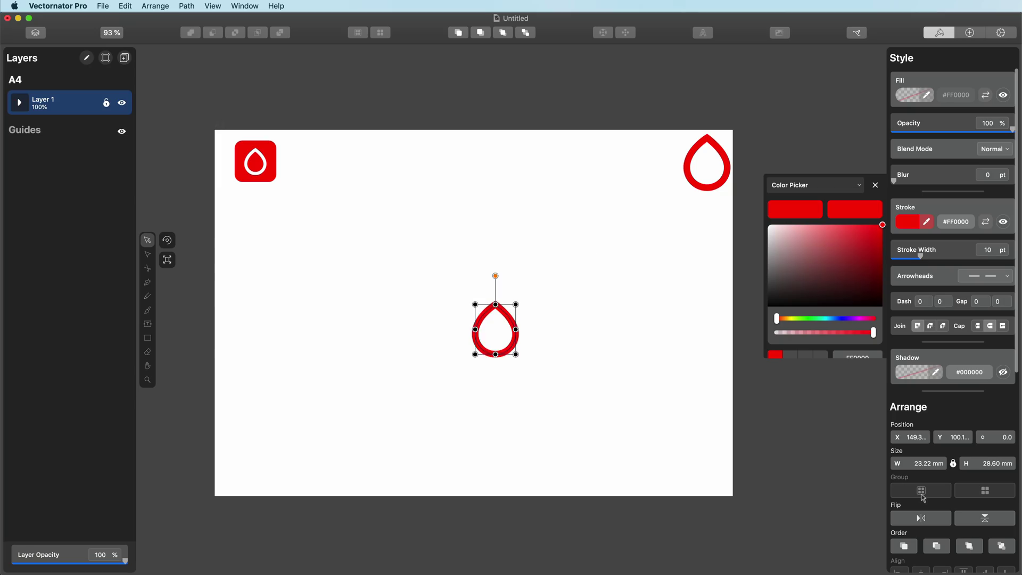
scroll(922, 497, "down", 8)
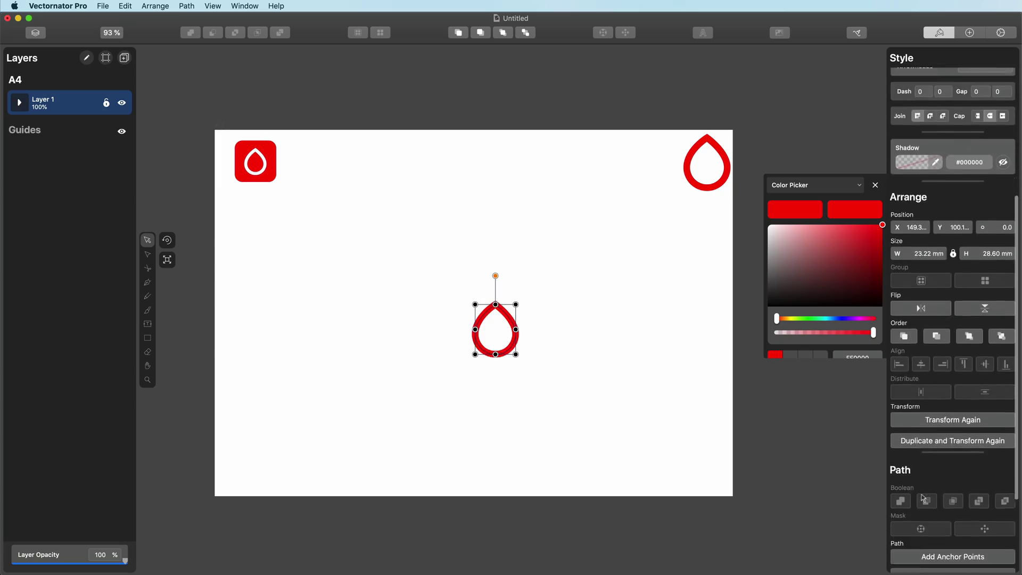
left_click(947, 475)
left_click(612, 394)
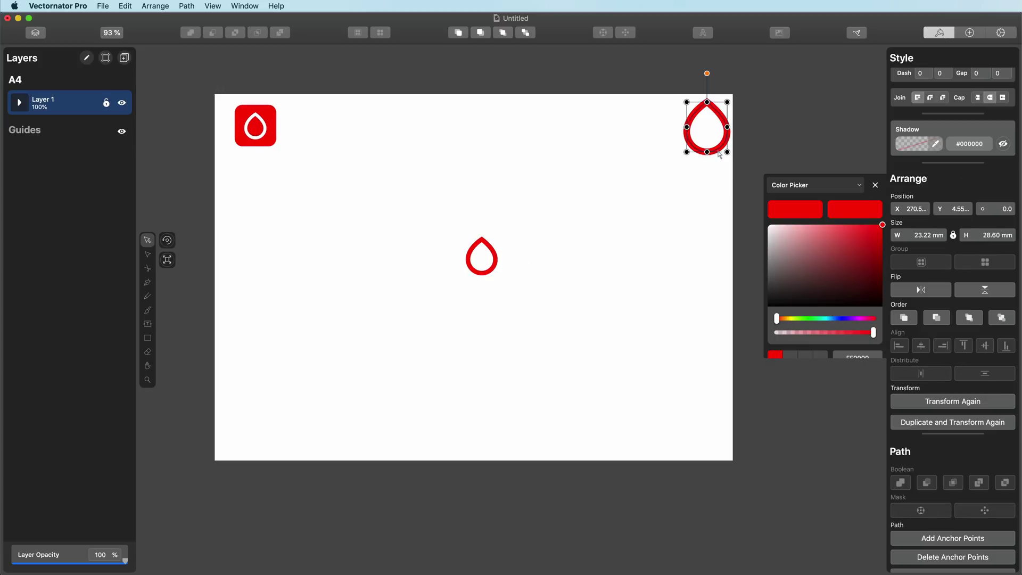
Step: Duplicate the upper-right teardrop to the left of the artboard's top middle and swap its stroke and fill for a solid red shape
left_click_drag(692, 152, 444, 157)
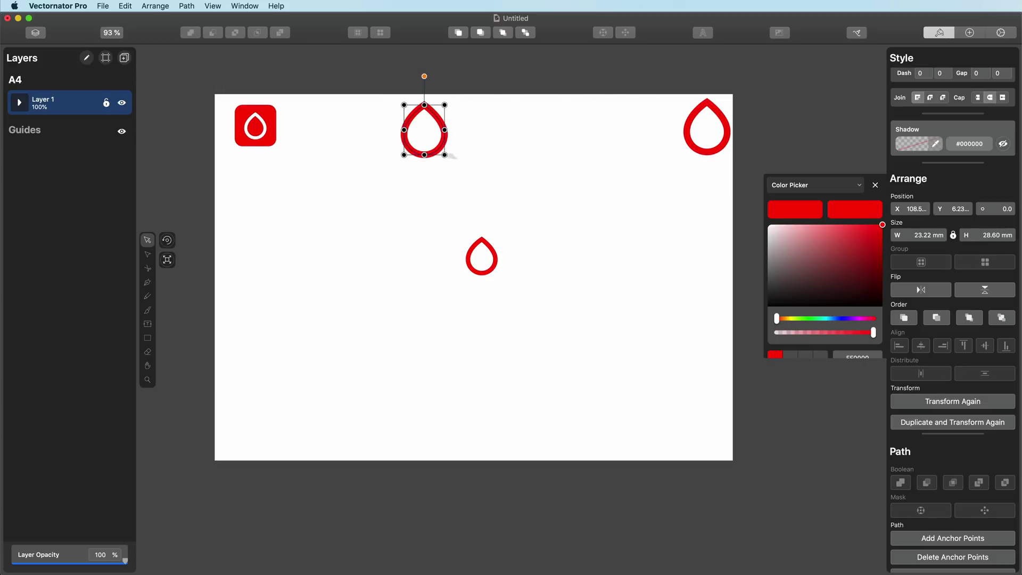
scroll(917, 103, "up", 10)
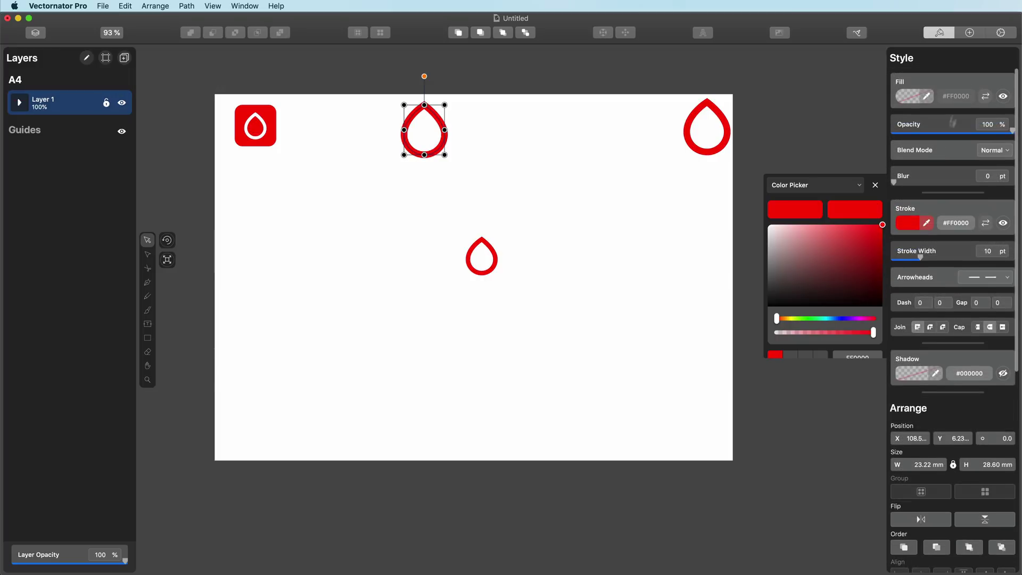
left_click(985, 94)
left_click(458, 135)
left_click(436, 132)
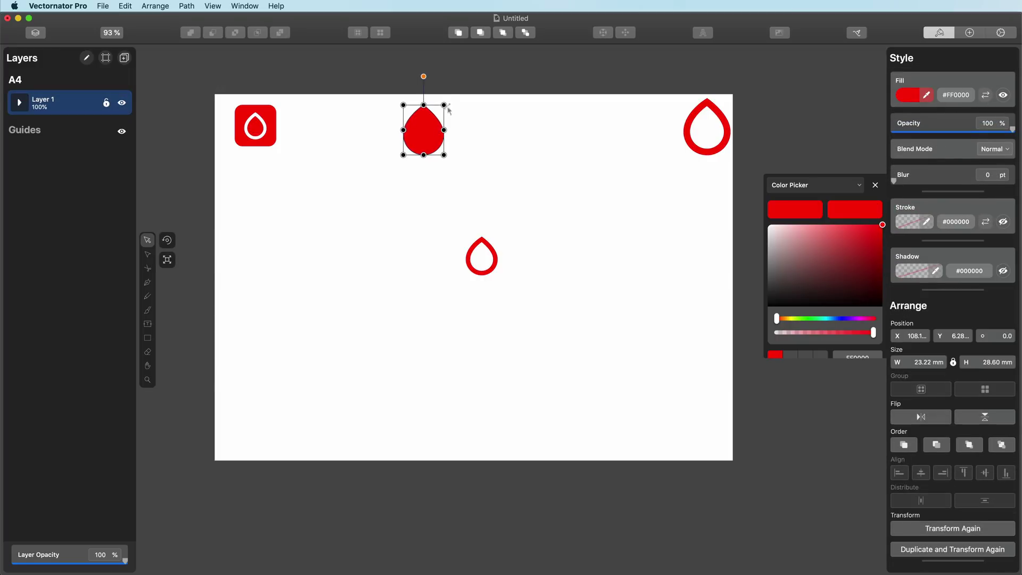
Step: Scale the filled teardrop down proportionally to about 19 mm wide and move it a little further left
left_click_drag(444, 105, 385, 126)
left_click(442, 127)
left_click(452, 130)
Step: Move the small outlined teardrop up to just above the middle of the artboard and deselect it
scroll(451, 129, "up", 1)
left_click(488, 274)
left_click_drag(491, 275, 509, 205)
left_click(583, 226)
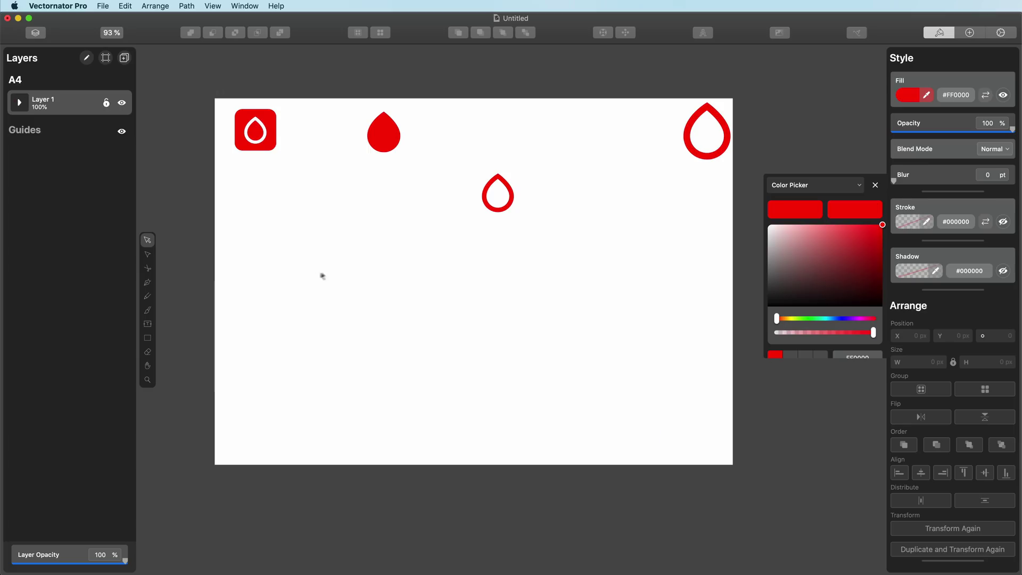
Step: Draw a wide text frame below the outlined teardrop and enter "Give Blood" in it
key("t")
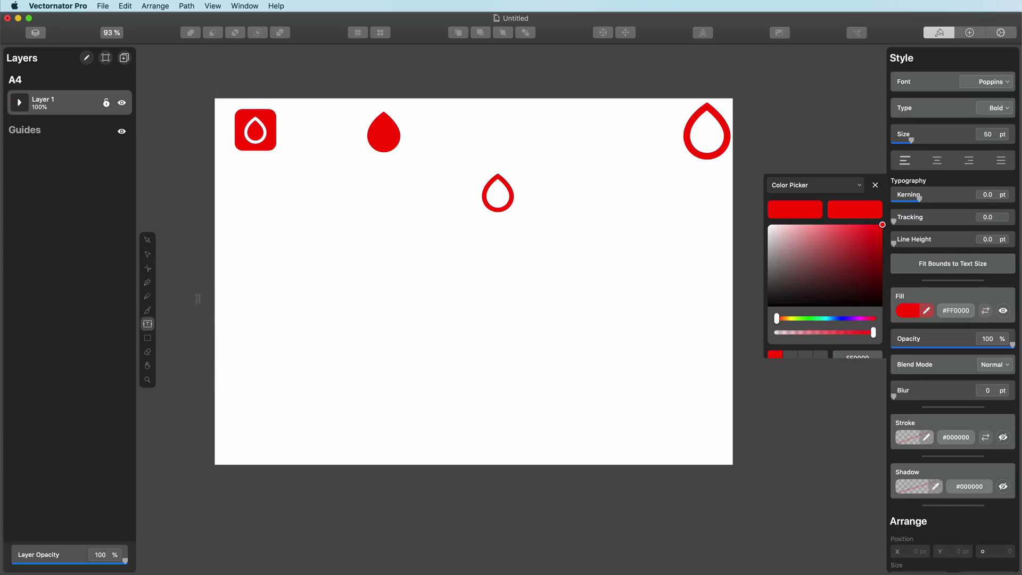
left_click_drag(358, 272, 653, 339)
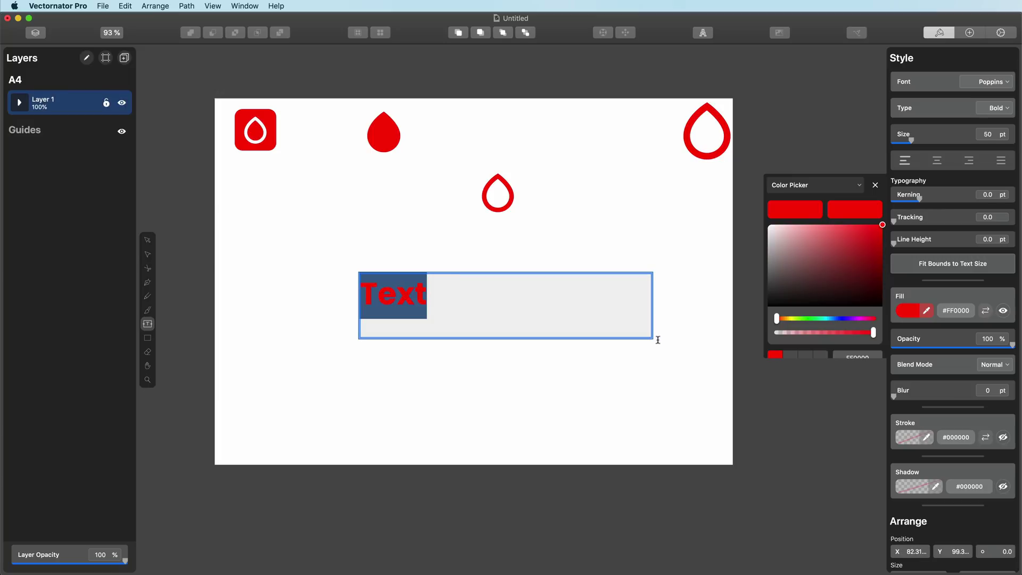
type("Give Blood")
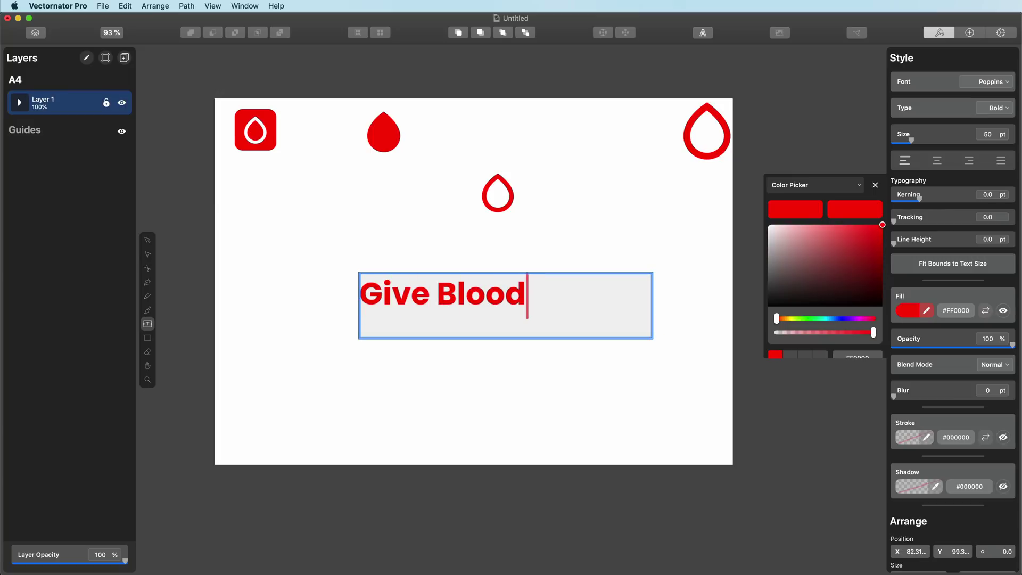
key("Escape")
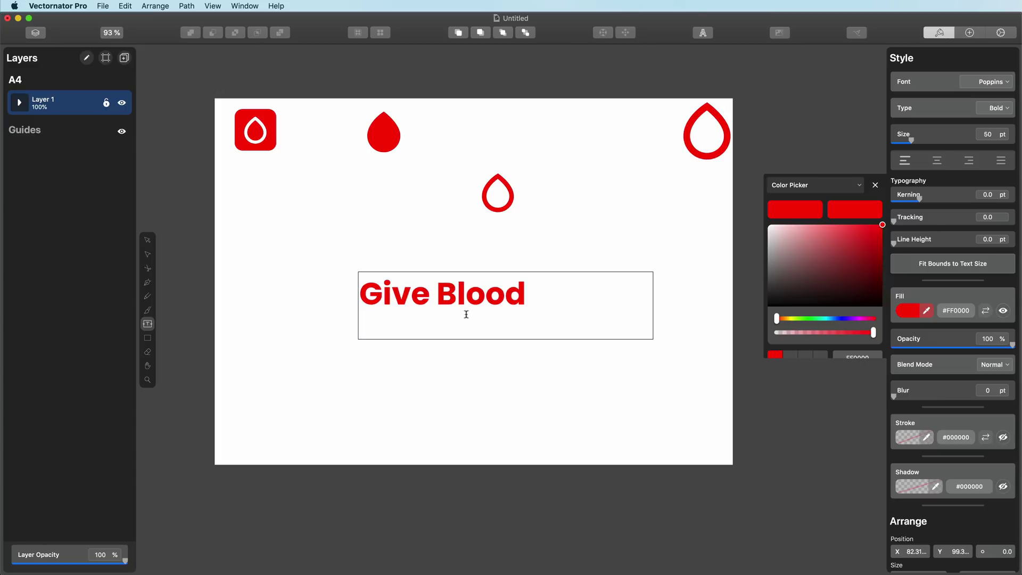
key("v")
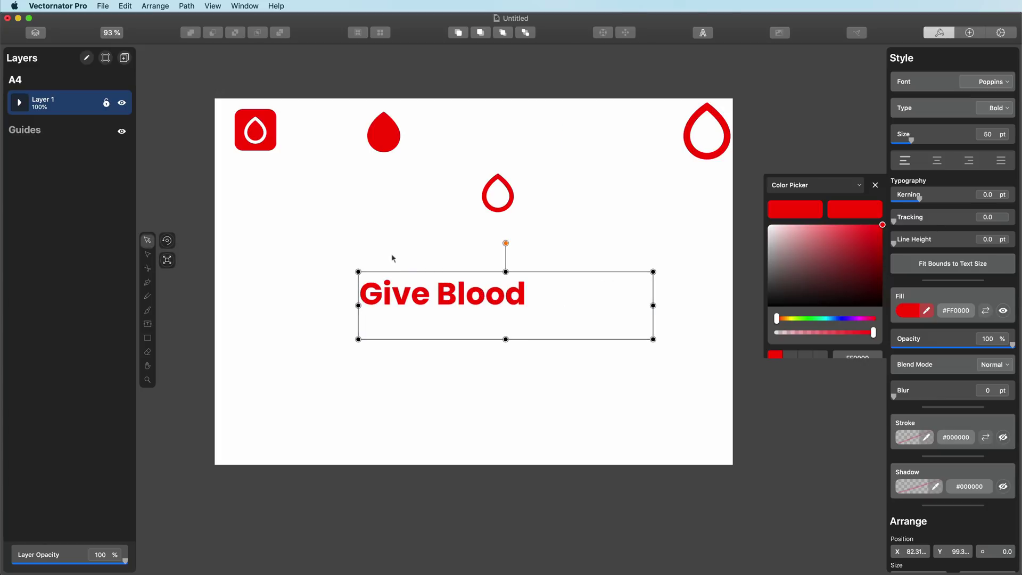
Step: Fit the bounds of the "Give Blood" text frame to its text size
left_click(561, 392)
left_click(497, 303)
left_click(976, 270)
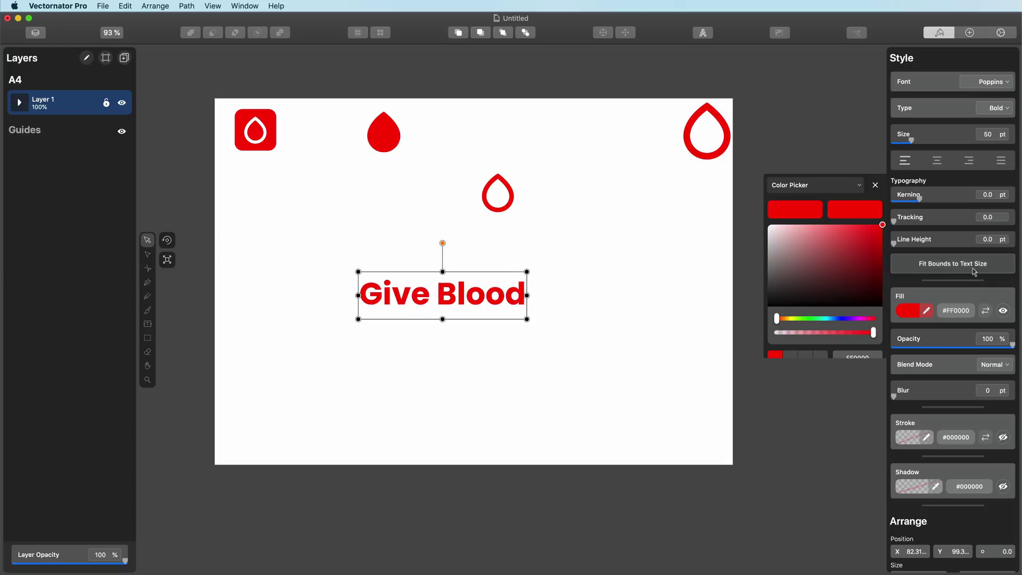
Step: Move the "Give Blood" text slightly right towards the artboard centre and deselect it
left_click_drag(562, 358, 306, 265)
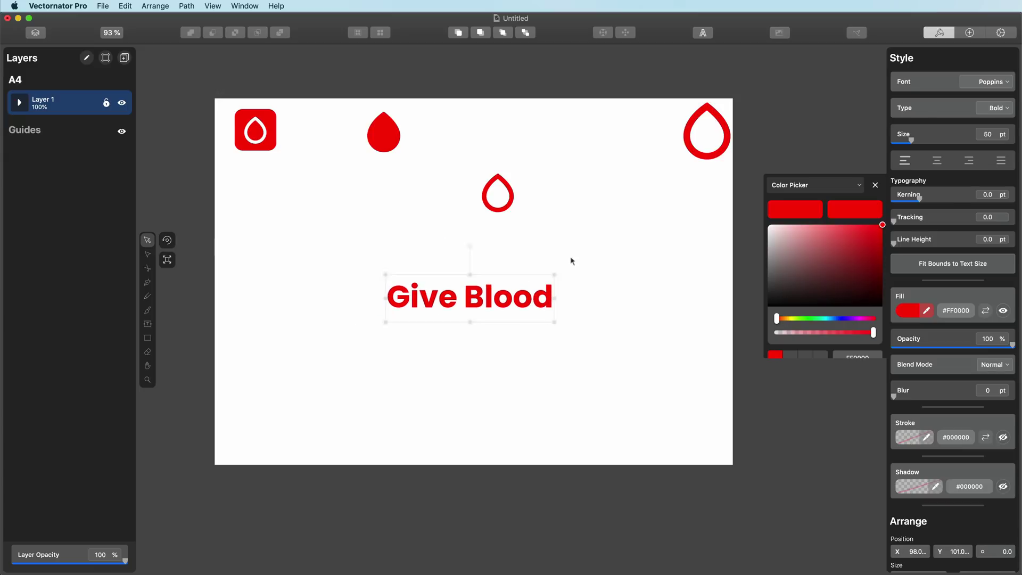
left_click_drag(571, 257, 290, 376)
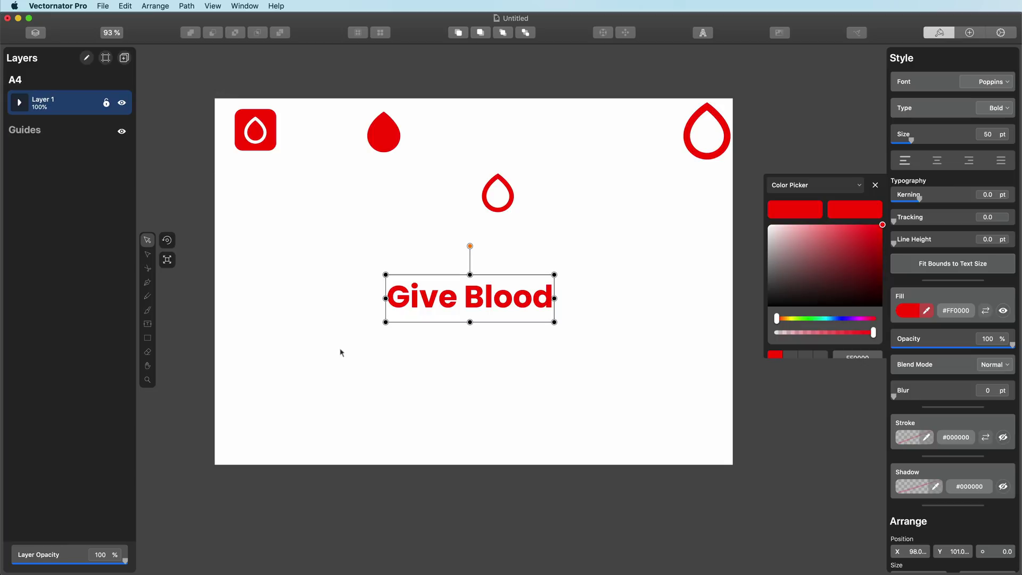
left_click(542, 219)
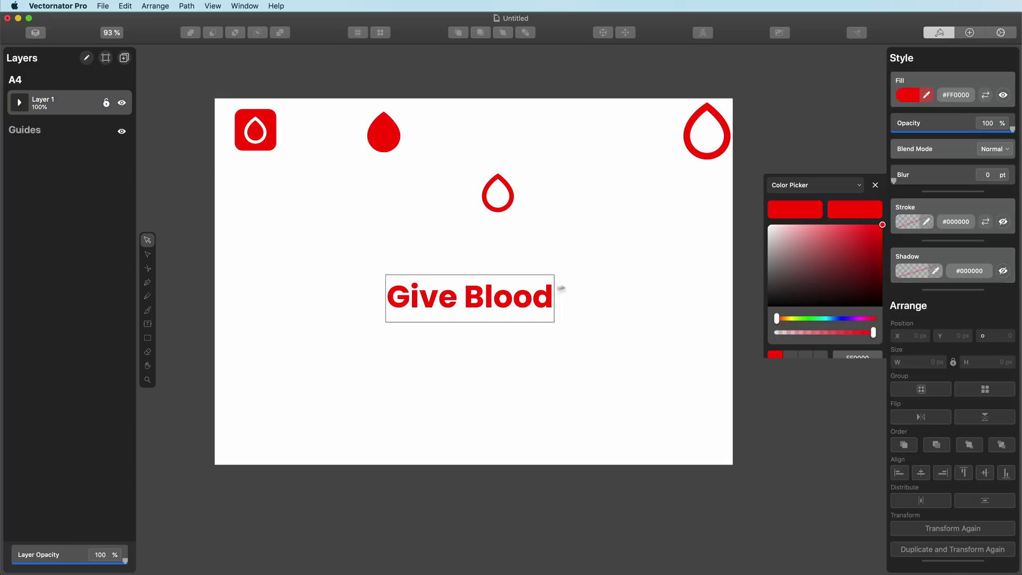
Step: Create outlines from the "Give Blood" text and deselect the result
left_click_drag(628, 260, 253, 348)
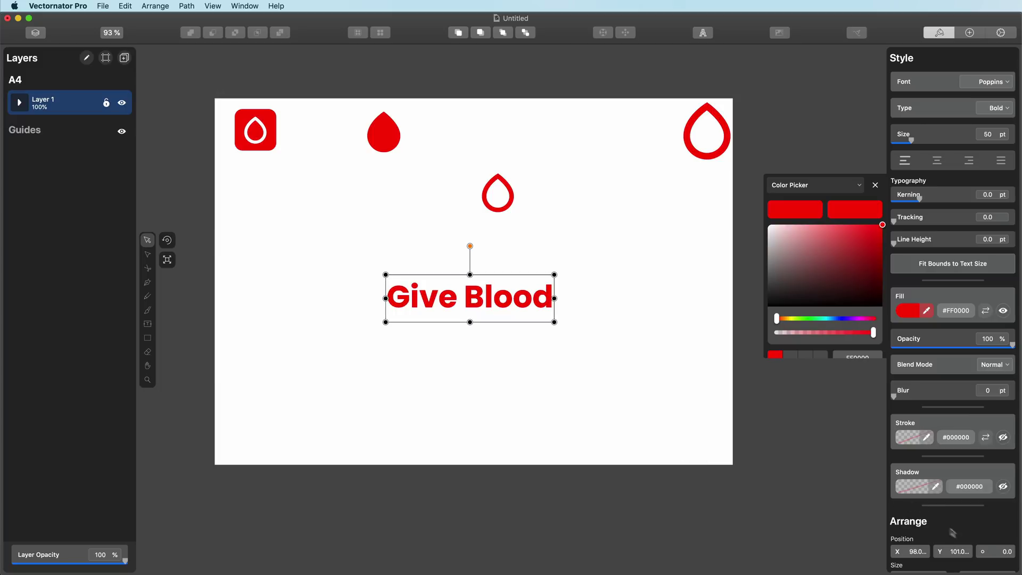
scroll(957, 534, "down", 10)
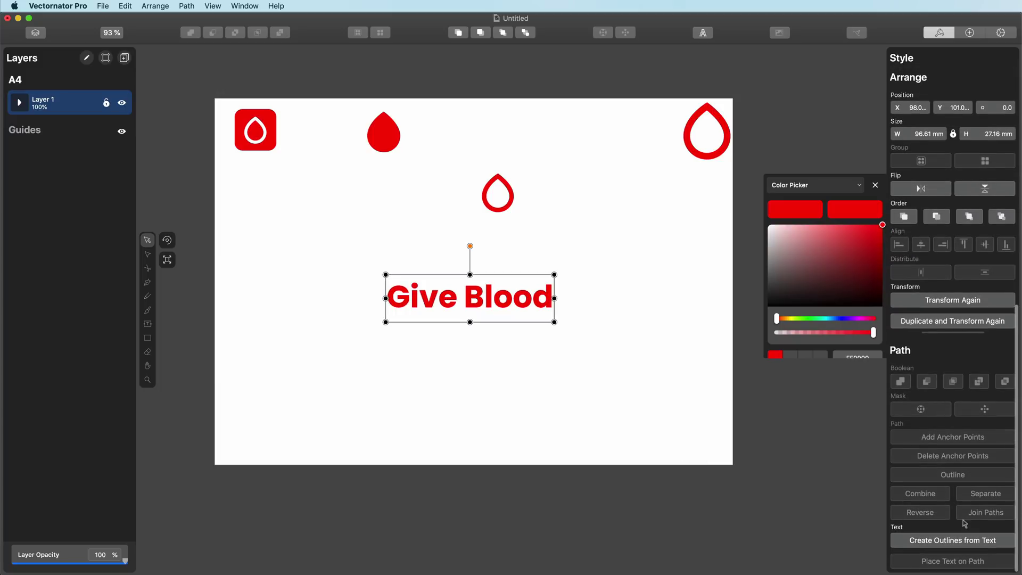
left_click(948, 539)
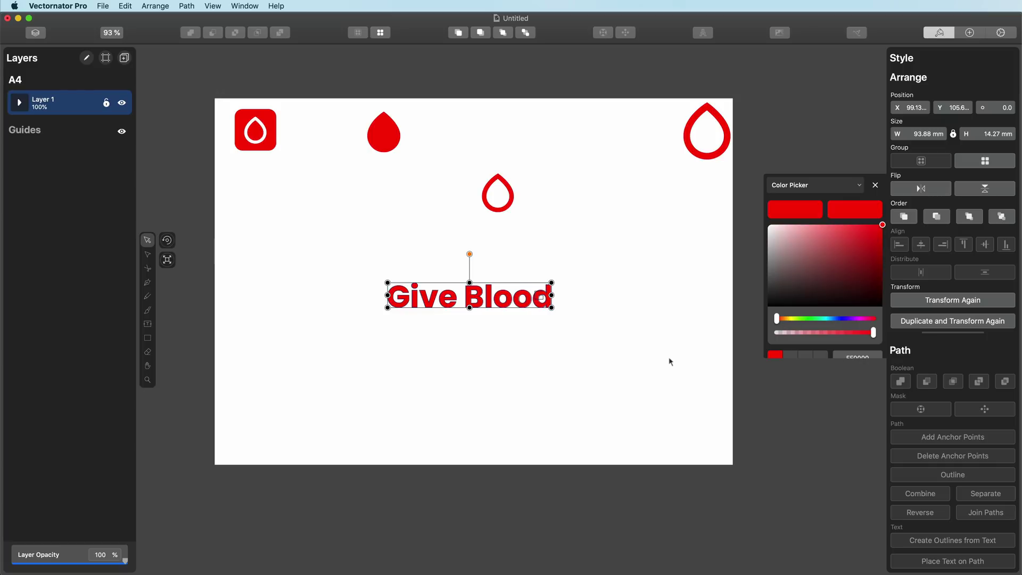
left_click(627, 346)
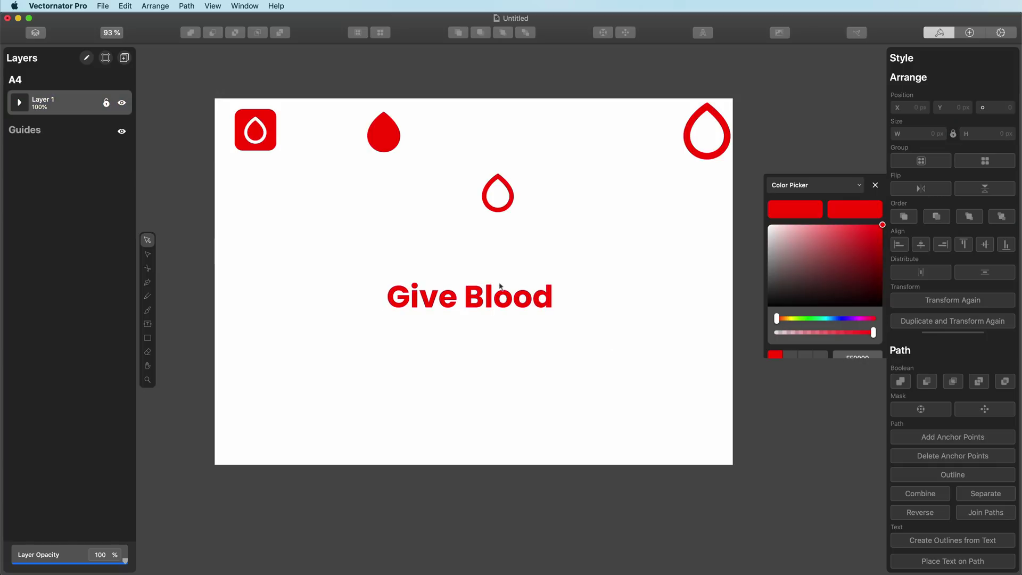
Step: Hide the layers list and place the outlined teardrop centred just above the "Give Blood" text
scroll(503, 285, "up", 3)
left_click(34, 33)
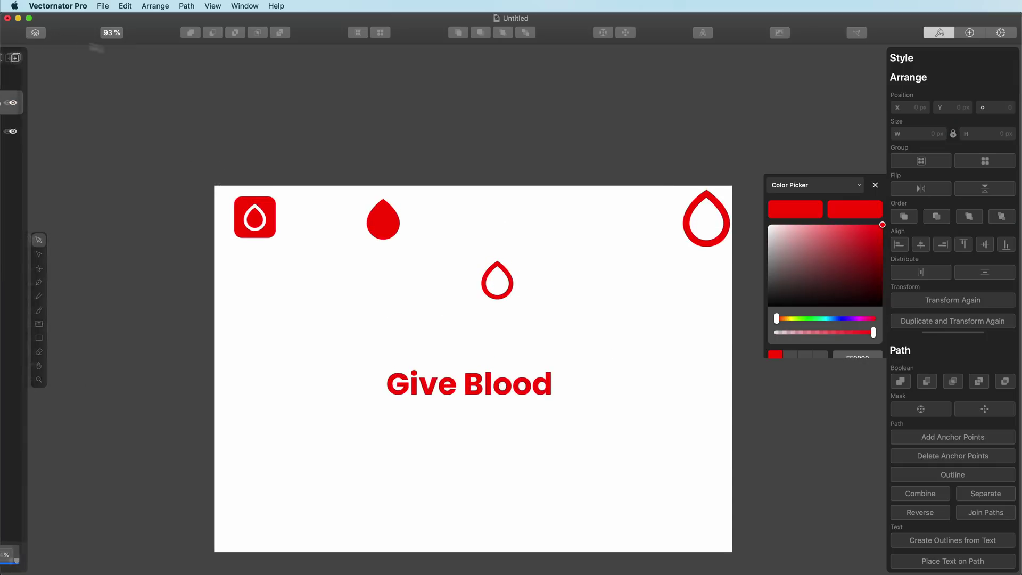
key("space")
left_click_drag(507, 441, 463, 395)
key("z")
left_click_drag(430, 321, 439, 302)
left_click(440, 301)
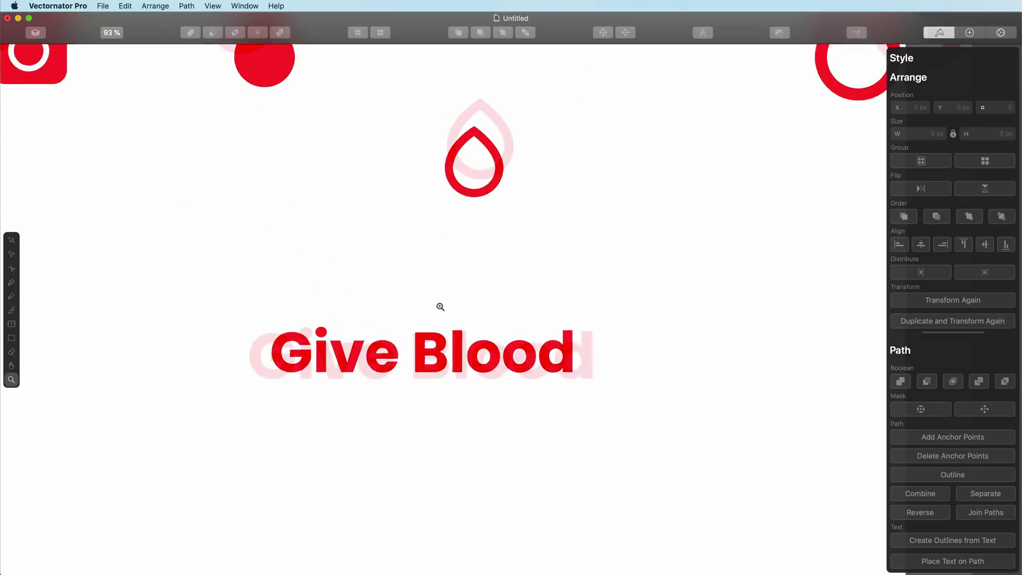
scroll(458, 394, "up", 3)
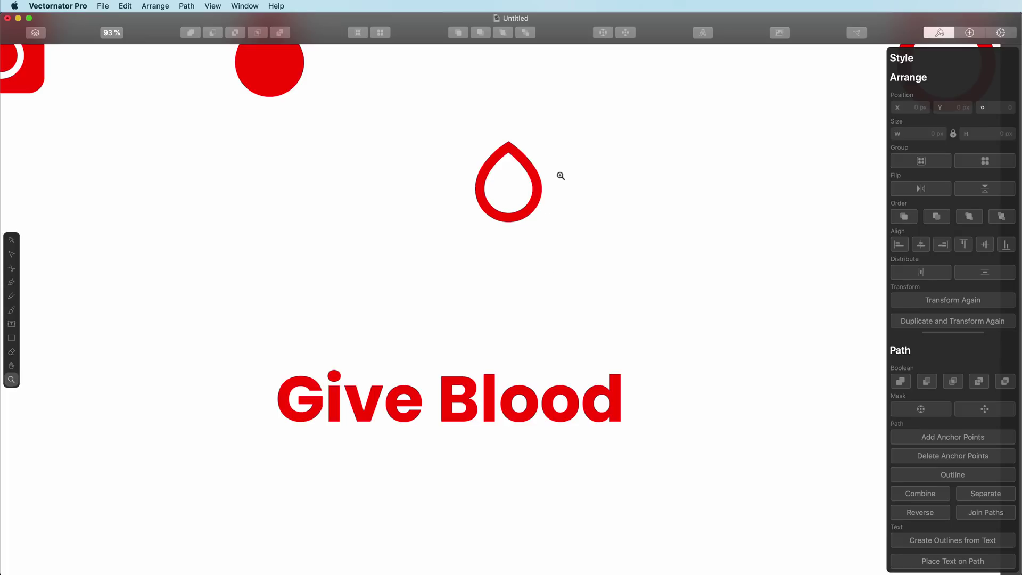
left_click_drag(525, 201, 472, 323)
left_click(564, 333)
left_click_drag(540, 288, 461, 340)
Step: Select the outlined teardrop and "Give Blood" text together, move them left and duplicate the pair beside the original
left_click_drag(580, 248, 332, 442)
left_click_drag(459, 408, 262, 399)
left_click_drag(603, 404, 397, 335)
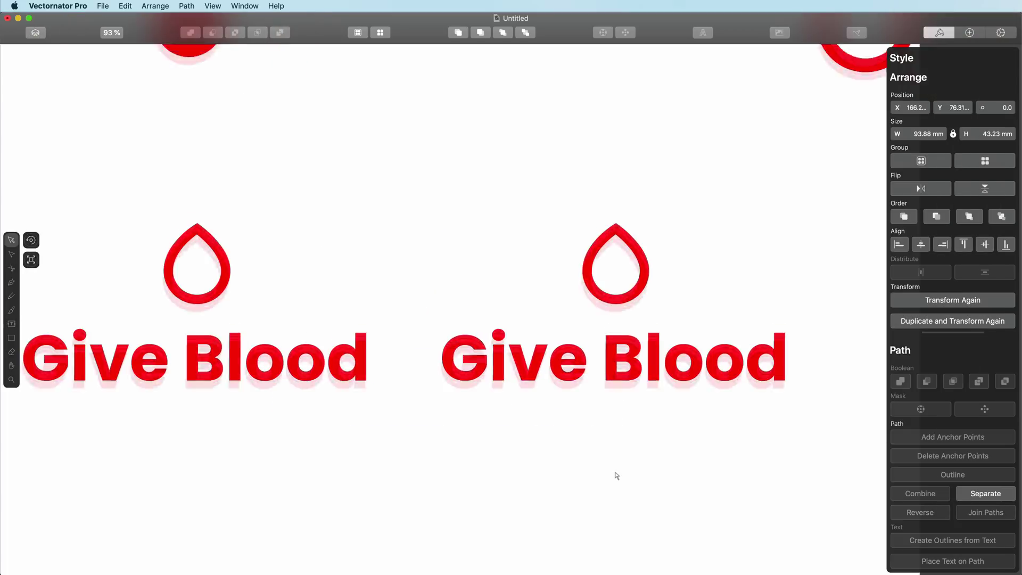
scroll(617, 475, "down", 1)
key("super+minus")
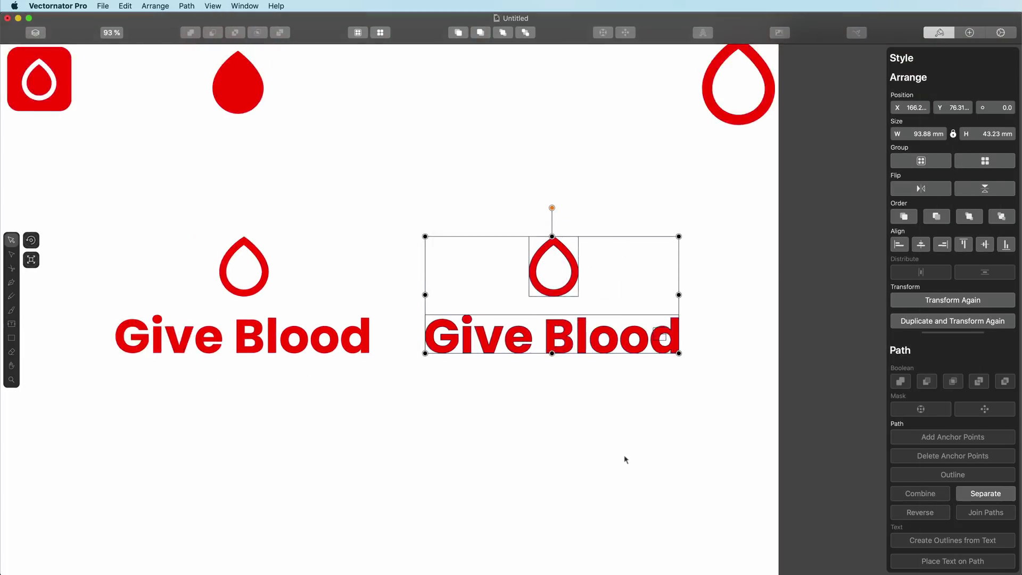
Step: Move the original teardrop-and-text pair further left and shift its duplicate slightly towards the artboard centre
key("space")
scroll(621, 455, "left", 5)
left_click(384, 336)
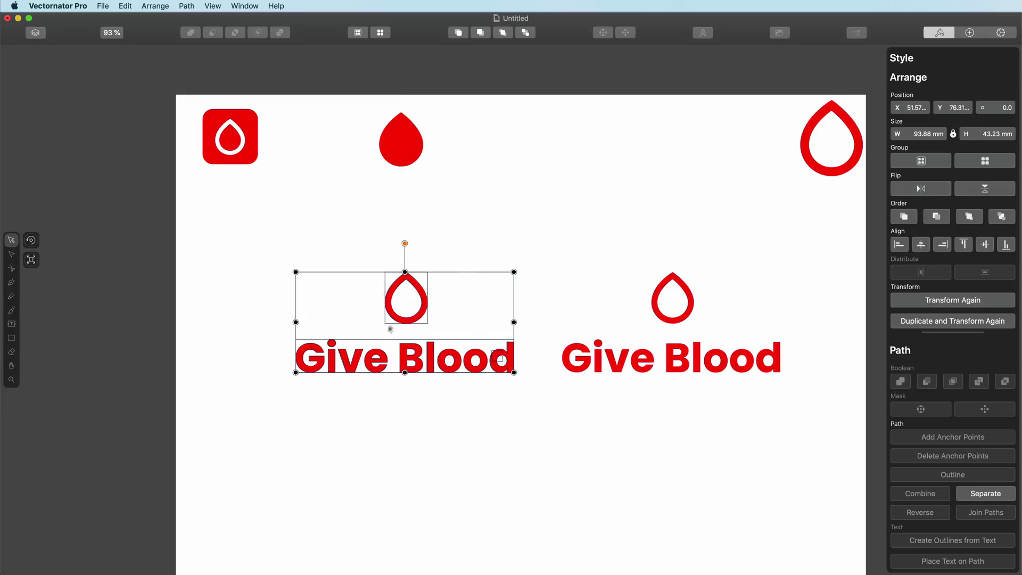
left_click_drag(394, 326, 303, 325)
left_click(664, 314)
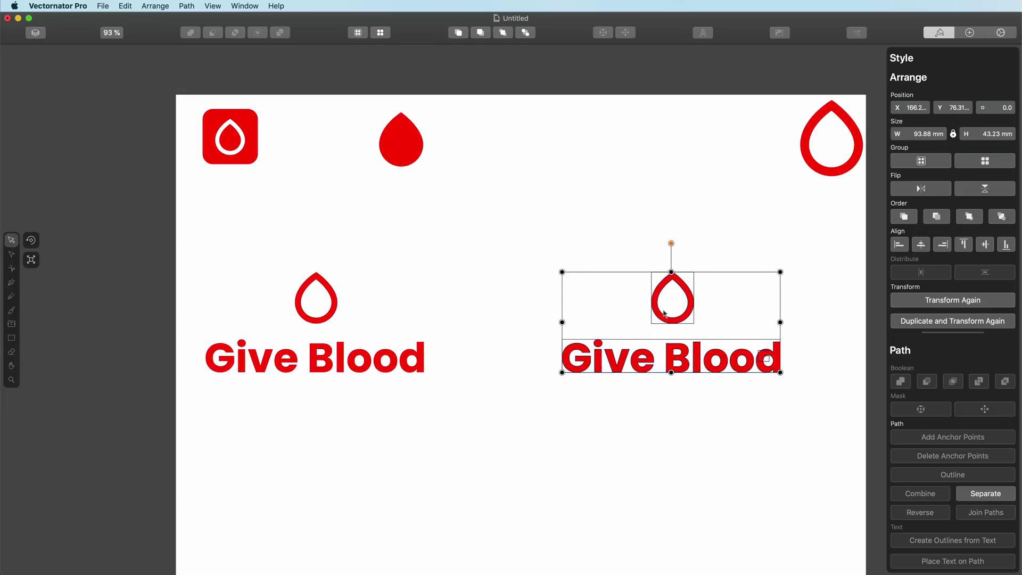
left_click_drag(662, 324, 615, 321)
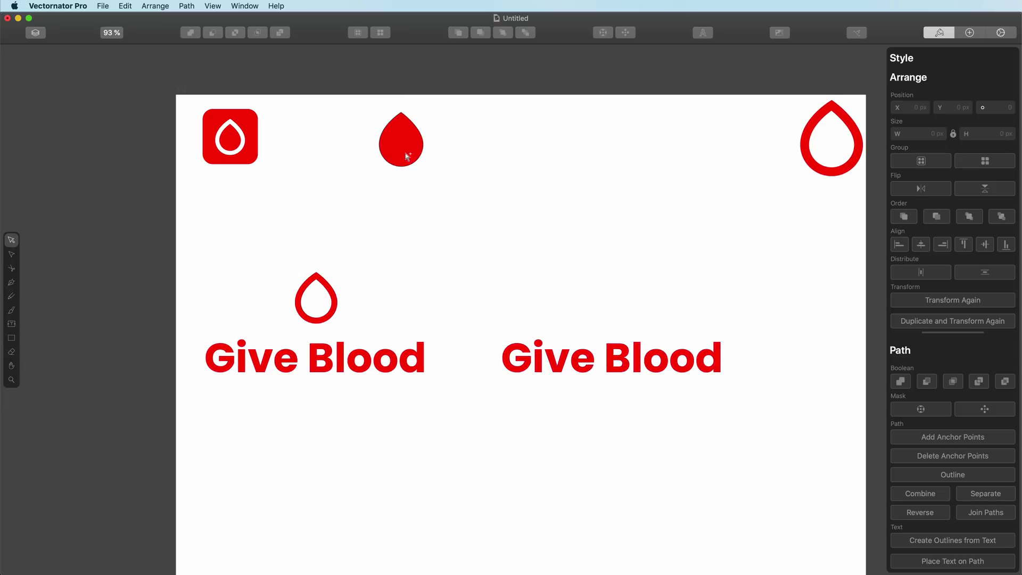
Step: Replace the duplicate pair's outlined teardrop with a copy of the filled one, scaled to about 14 mm wide beside the text's end
left_click_drag(406, 156, 629, 316)
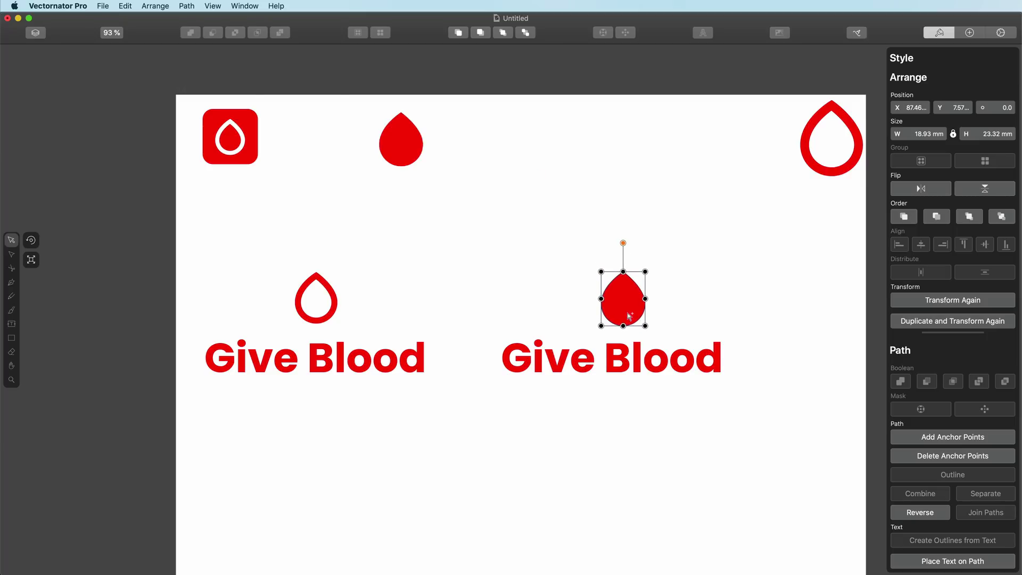
left_click_drag(645, 271, 749, 365)
left_click(627, 307)
left_click(661, 300)
left_click(777, 366)
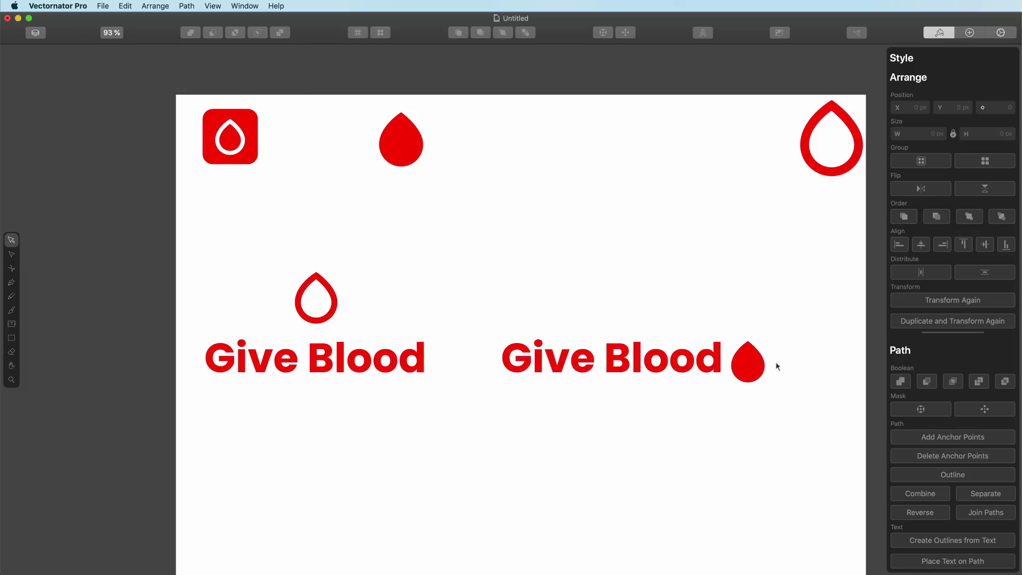
Step: Place the small filled teardrop in front of the duplicate "Give Blood" text and shift both to the right
left_click(761, 372)
left_click_drag(761, 372, 476, 359)
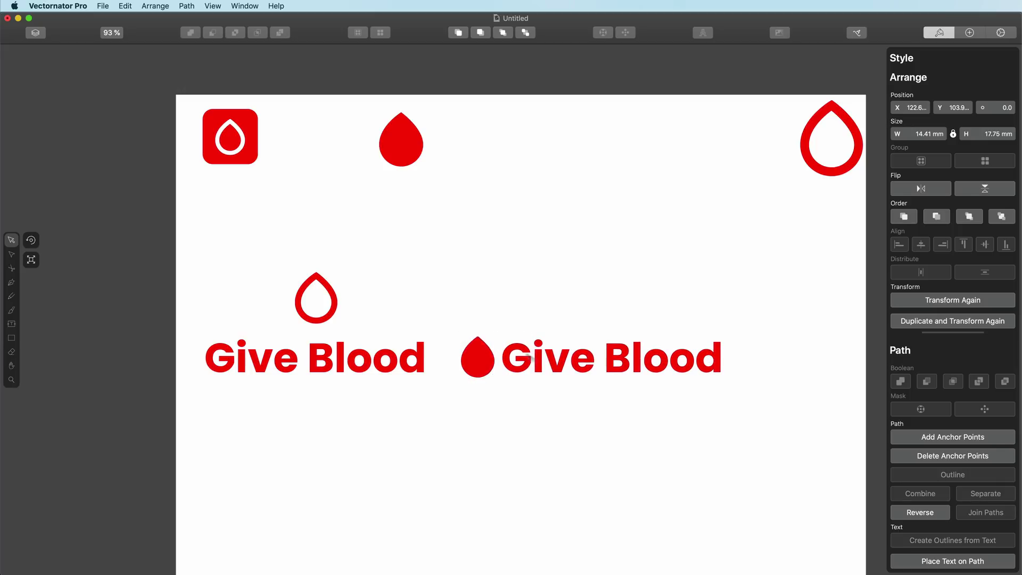
left_click(568, 365, "shift")
Step: Duplicate the "Give Blood" text to the lower centre of the artboard and raise the horizontal teardrop-and-text pair slightly
left_click_drag(606, 361, 445, 512)
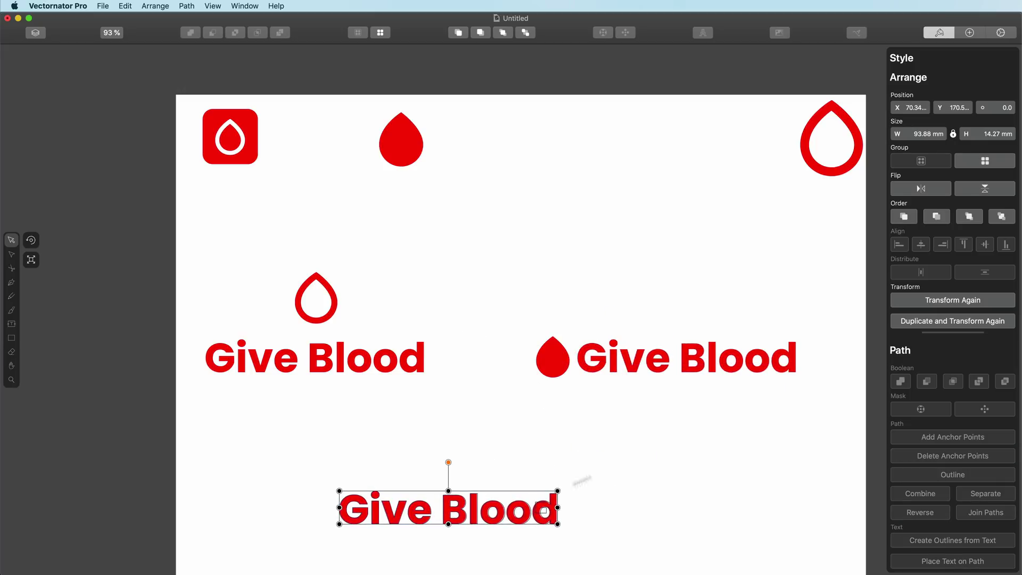
key("space")
left_click_drag(615, 451, 605, 391)
left_click(723, 319)
left_click_drag(702, 314, 696, 271)
left_click(531, 289)
Step: Move the filled teardrop from the artboard's top down to the lower "Give Blood" text and scale it to about 6.5 mm wide
left_click_drag(406, 103, 456, 410)
left_click_drag(464, 359, 435, 395)
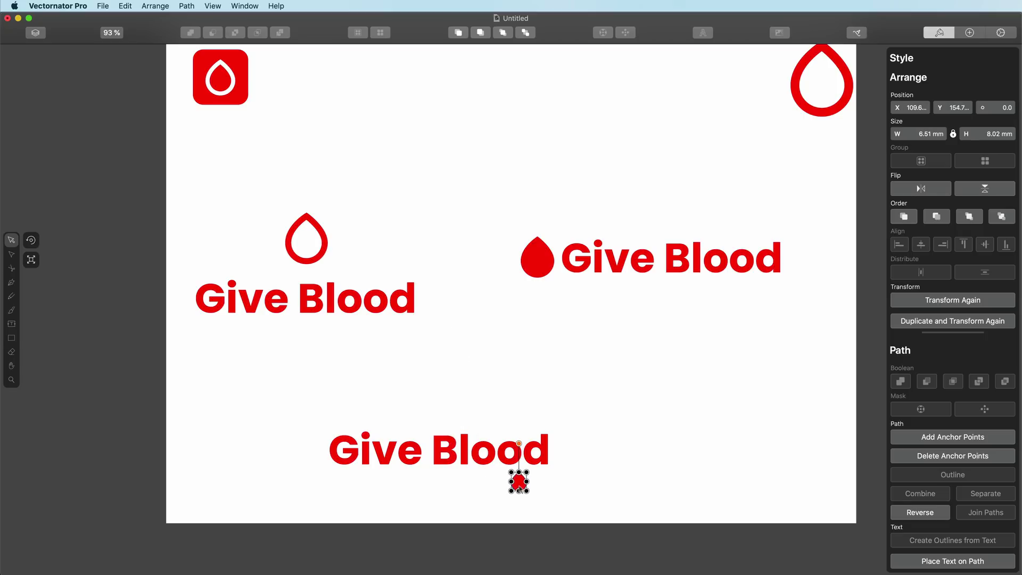